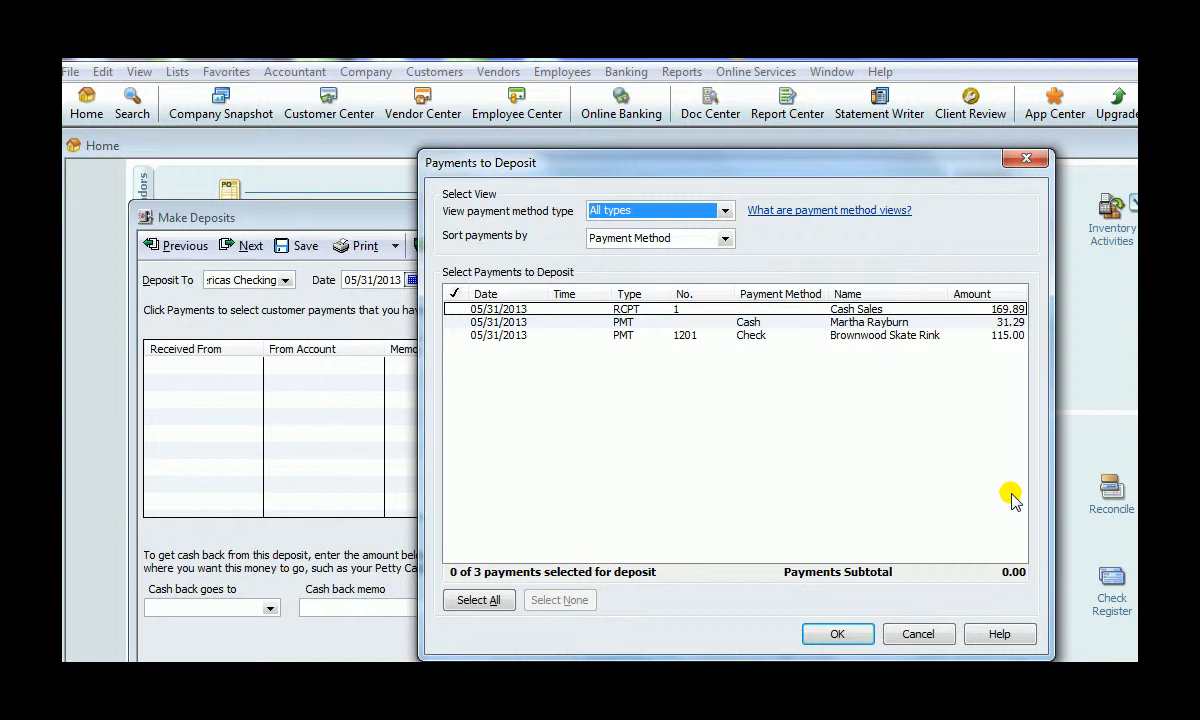
# - Select all three customer payments, including cash sales and Brownwood Skate Rink check 1201, and add them to the deposit
pyautogui.click(455, 309)
pyautogui.click(455, 322)
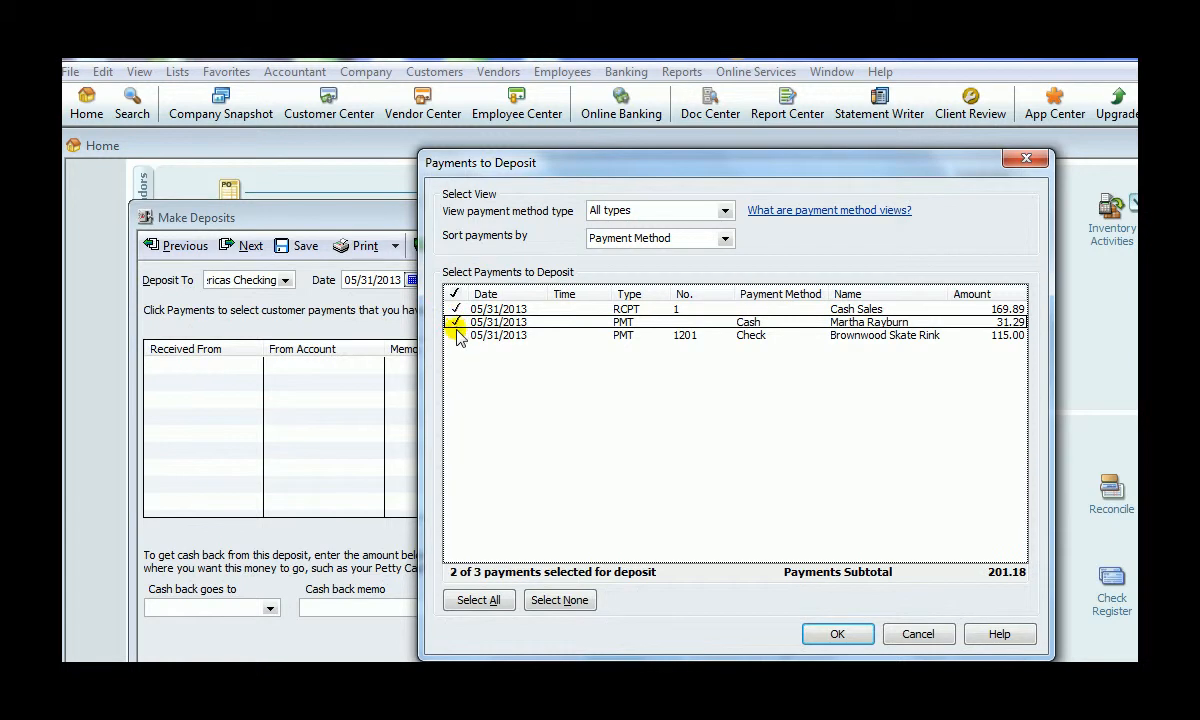
pyautogui.click(456, 337)
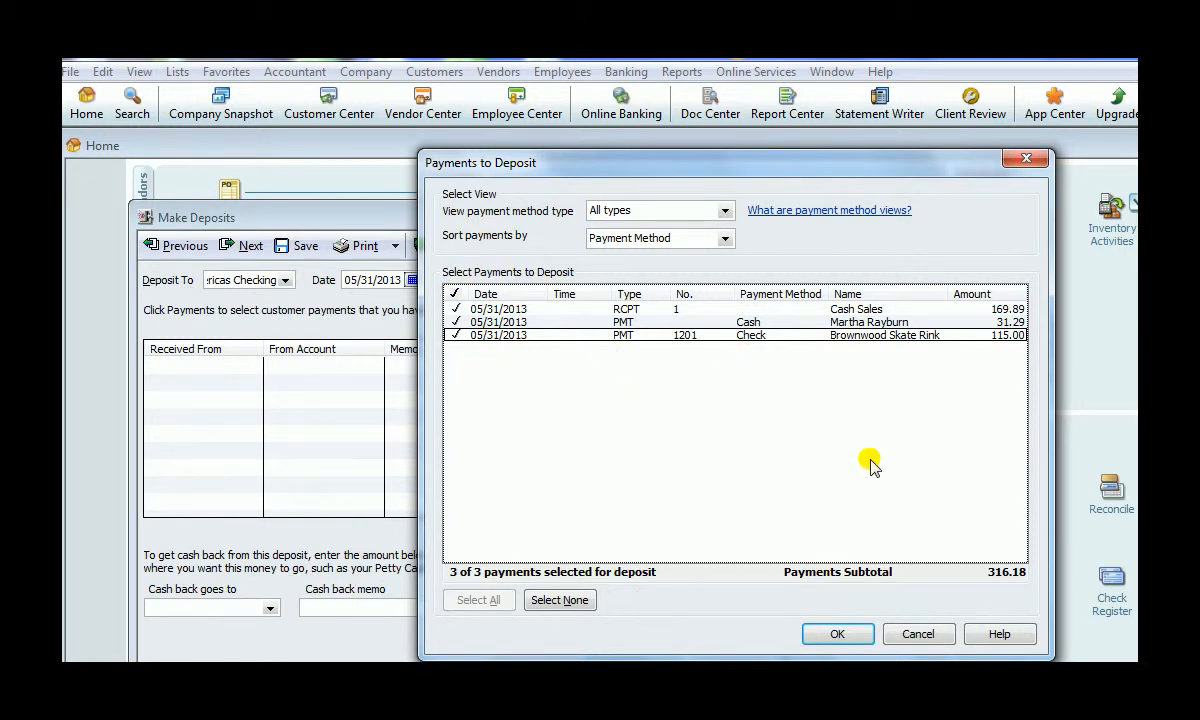
pyautogui.click(846, 632)
pyautogui.moveTo(413, 220); pyautogui.dragTo(462, 133)
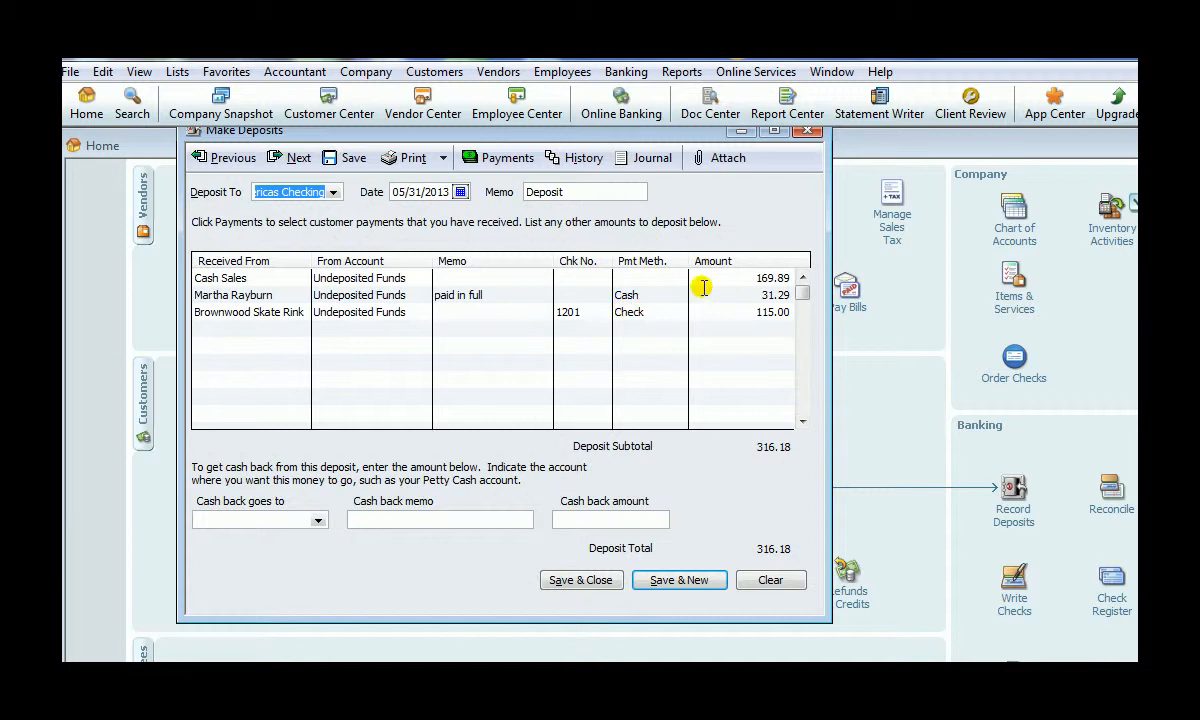
# - Review the deposit lines, choose Bank of Americas Checking as the account to deposit to, and save the deposit
pyautogui.click(749, 278)
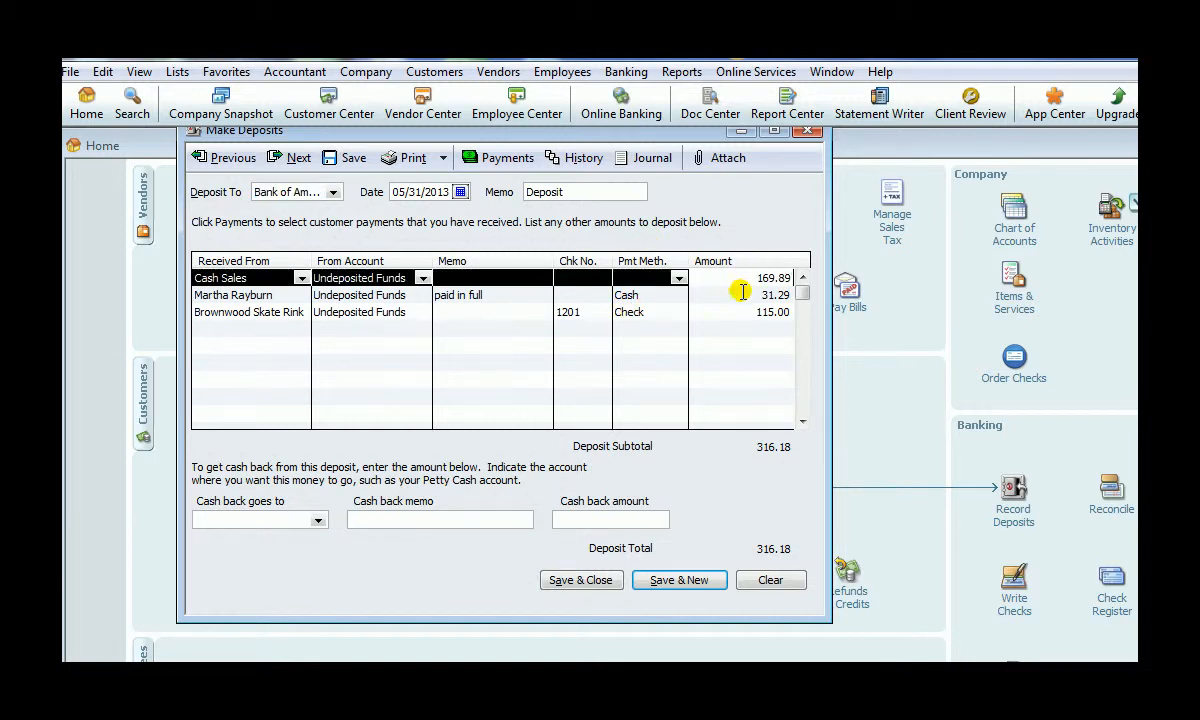
pyautogui.click(744, 294)
pyautogui.click(741, 311)
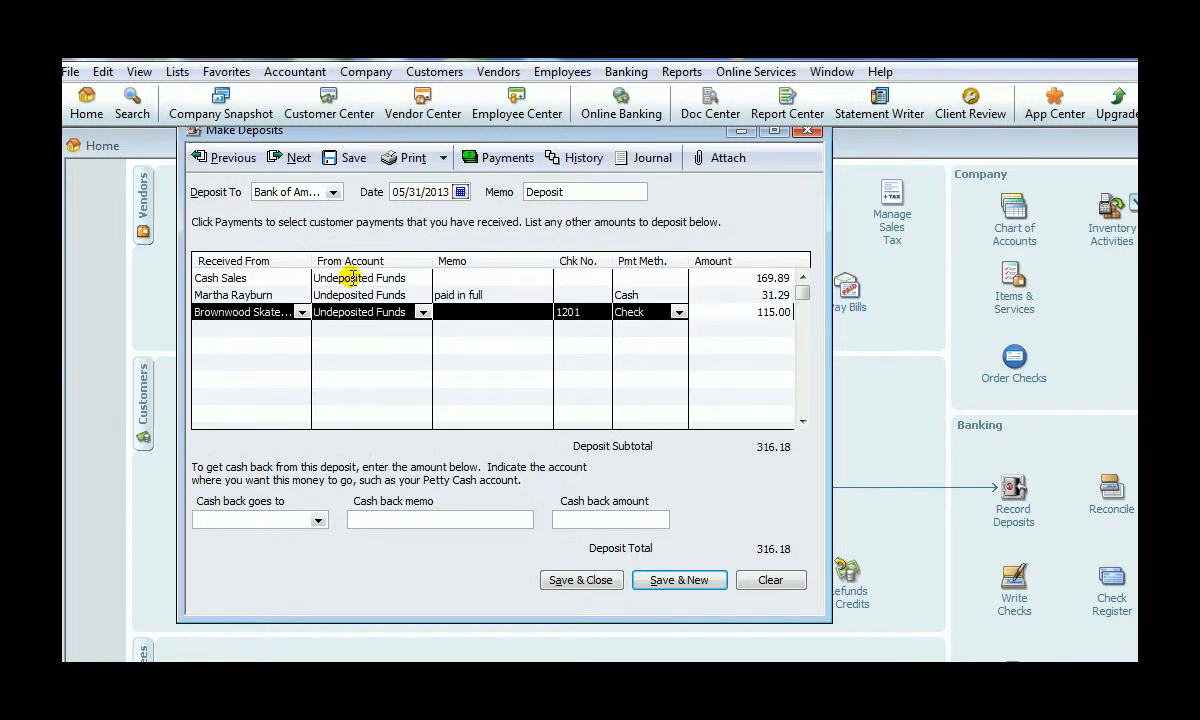
pyautogui.click(350, 278)
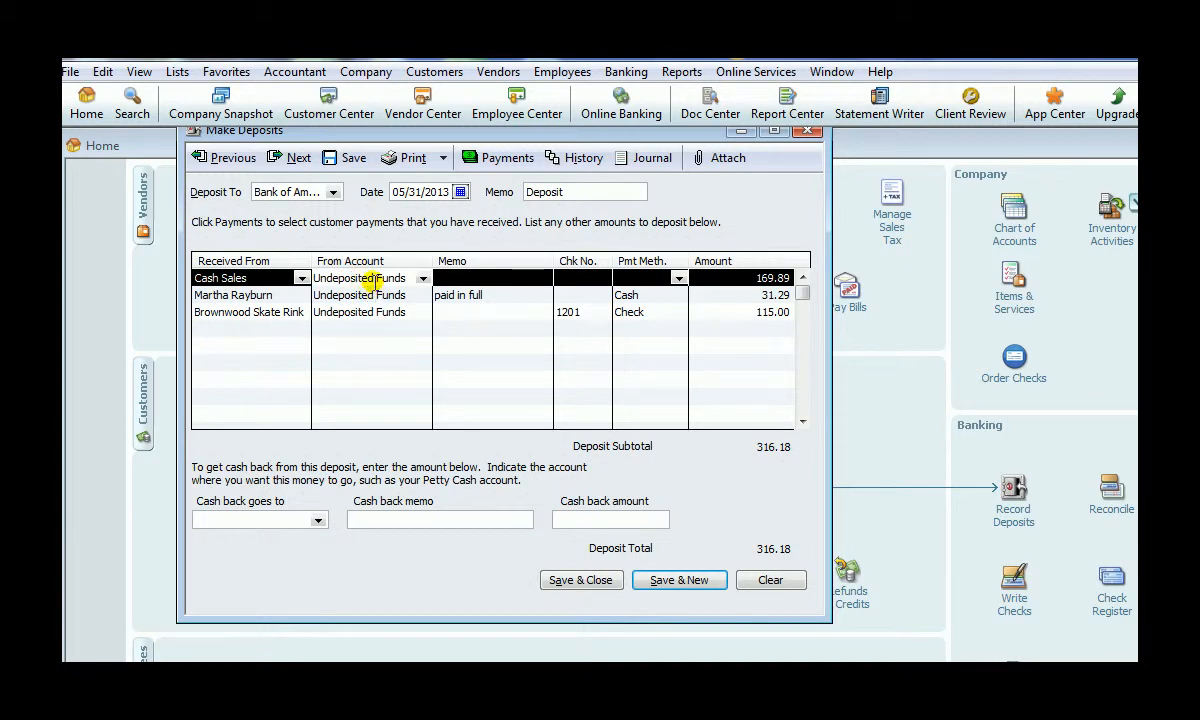
pyautogui.click(334, 192)
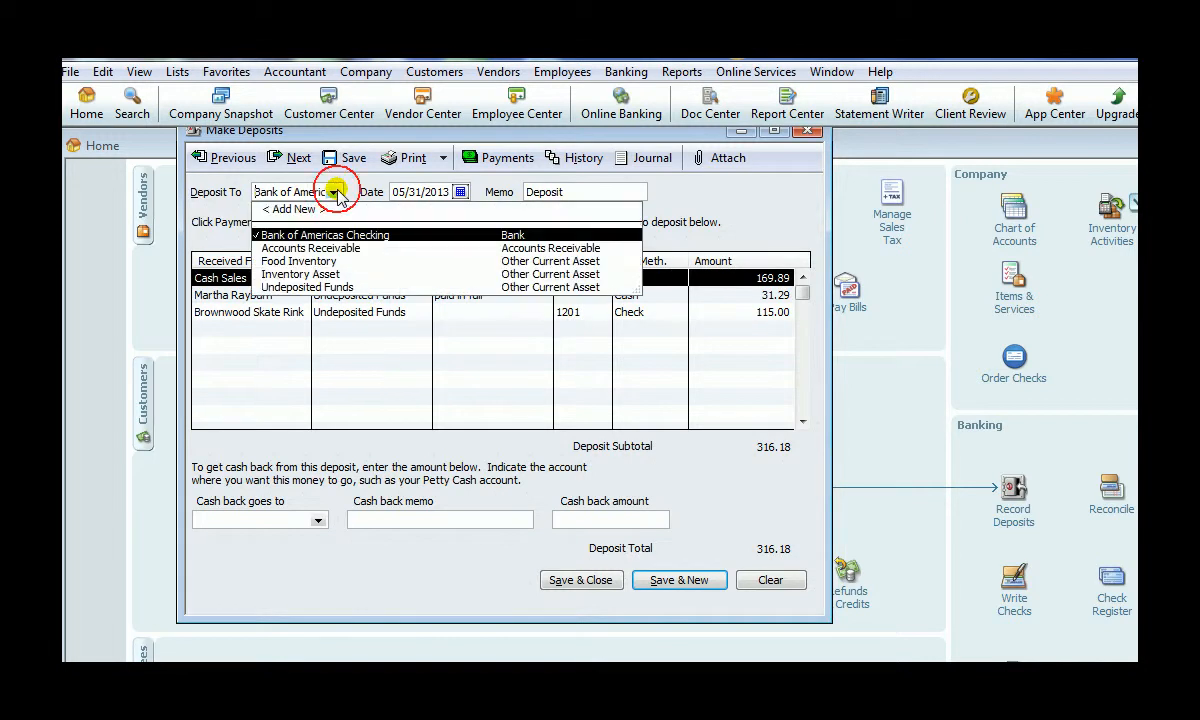
pyautogui.click(355, 240)
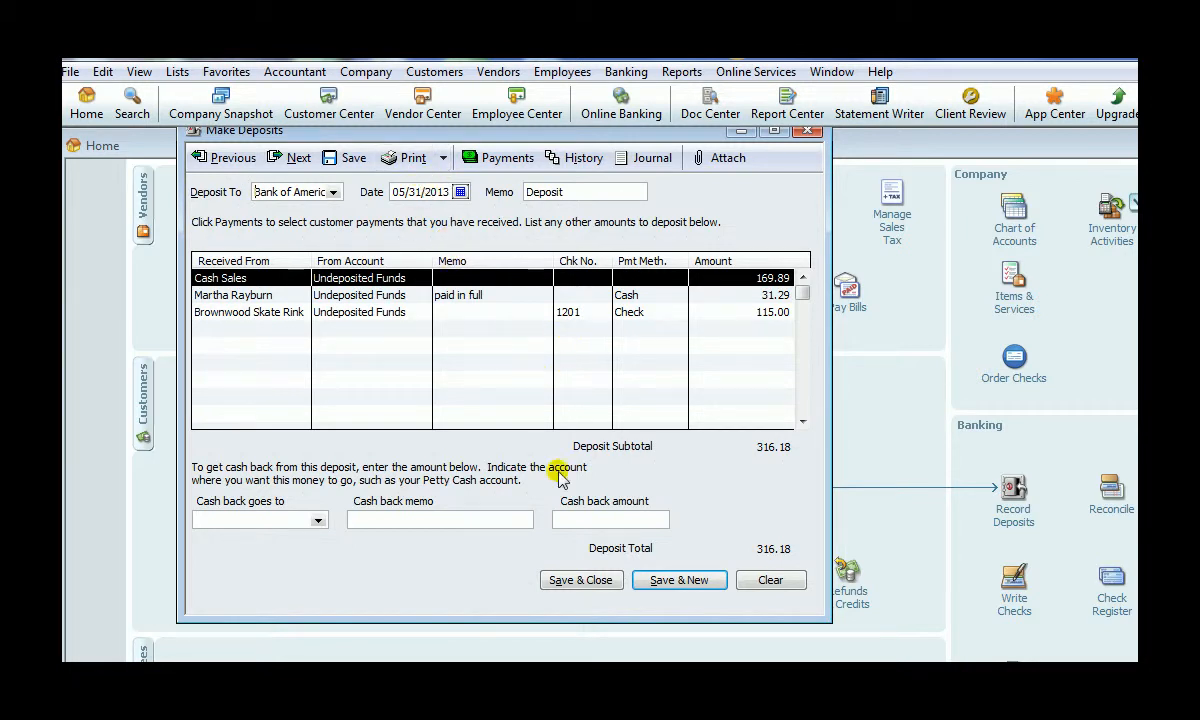
pyautogui.click(578, 582)
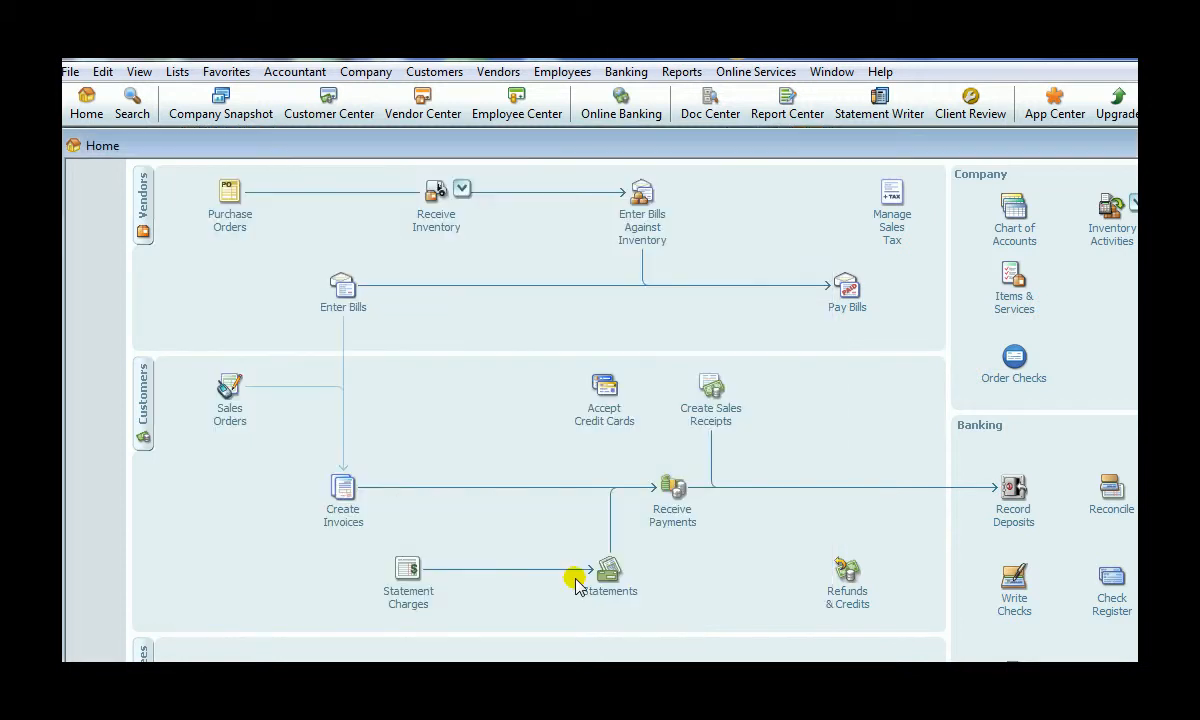
# - Open the Bank of Americas Checking register from the chart of accounts and enlarge it to show all transactions
pyautogui.click(178, 74)
pyautogui.click(190, 95)
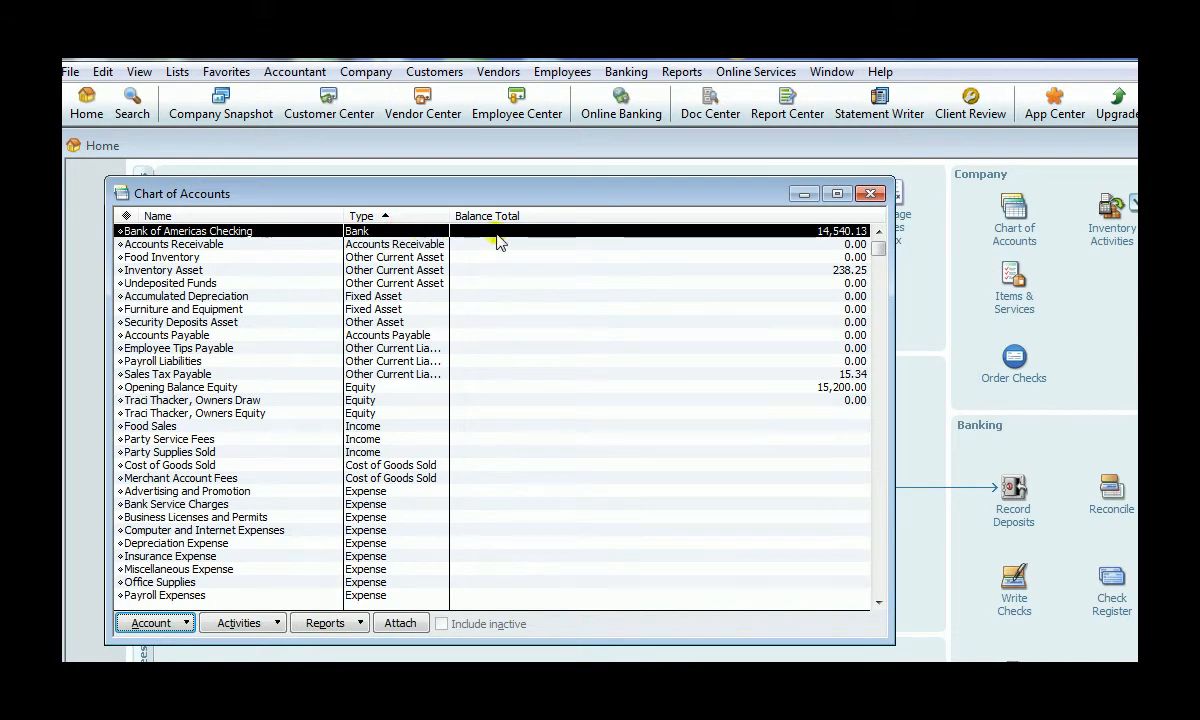
pyautogui.doubleClick(389, 235)
pyautogui.moveTo(443, 289); pyautogui.dragTo(404, 145)
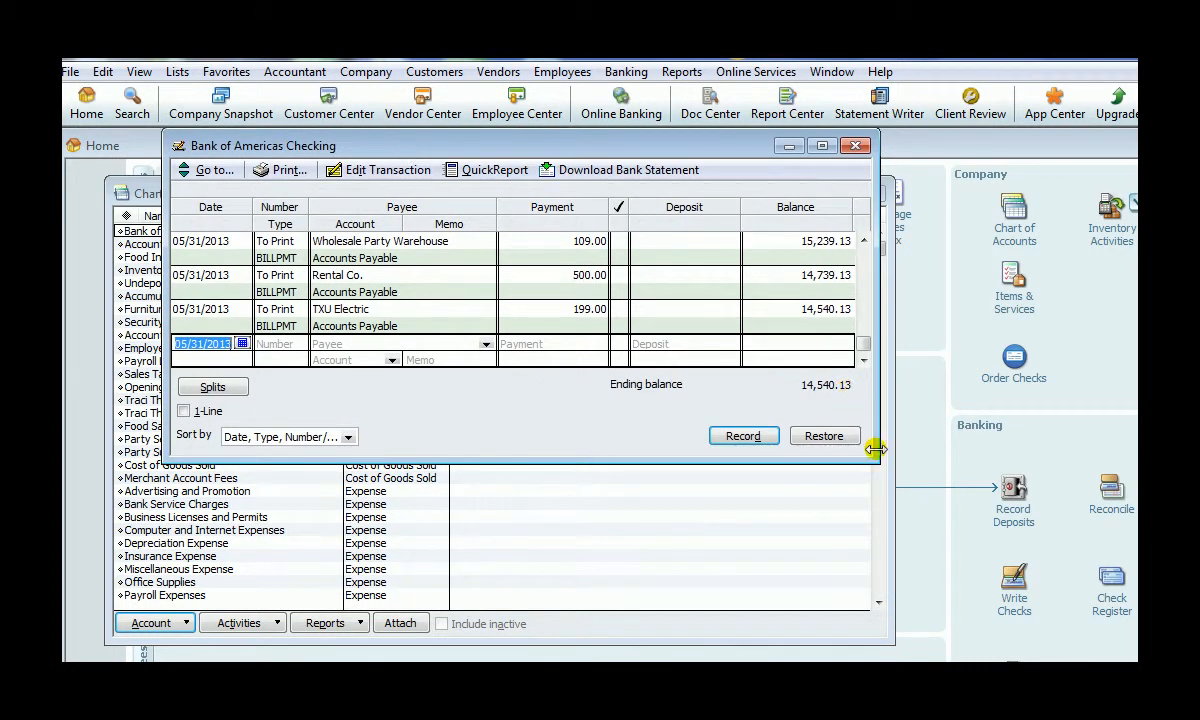
pyautogui.moveTo(874, 457); pyautogui.dragTo(1087, 636)
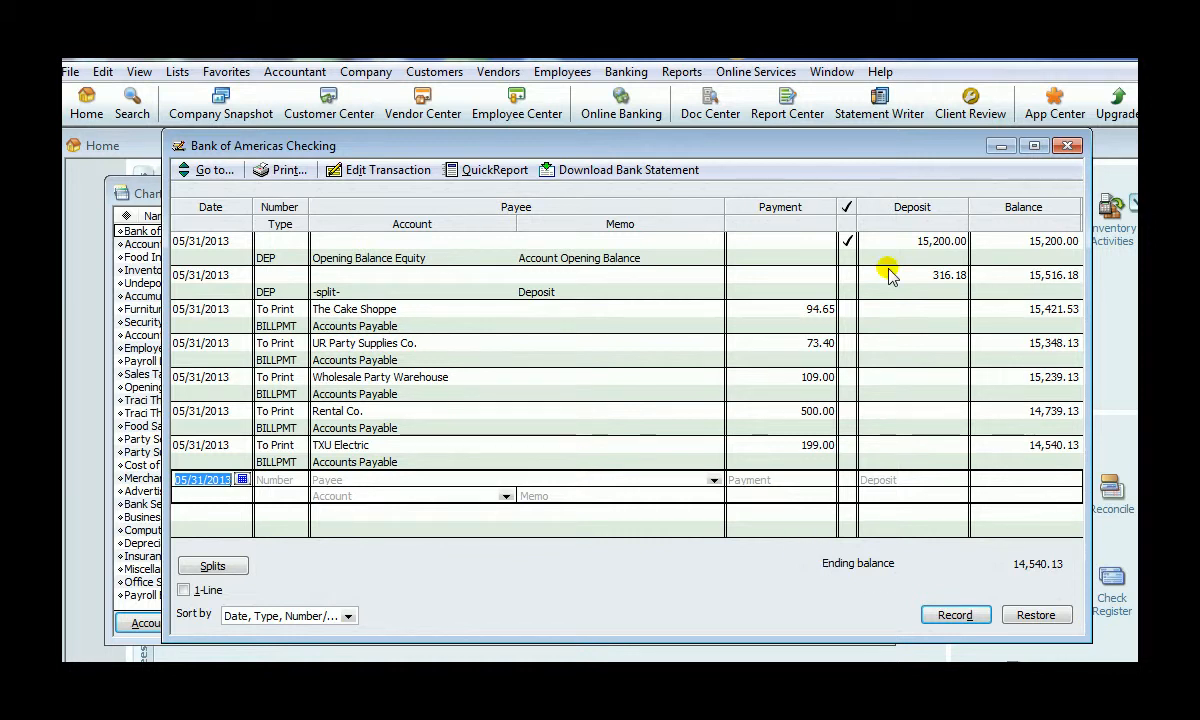
# - Examine the deposits and the bill payments marked To Print in the checking register, then close the register and chart of accounts
pyautogui.click(925, 242)
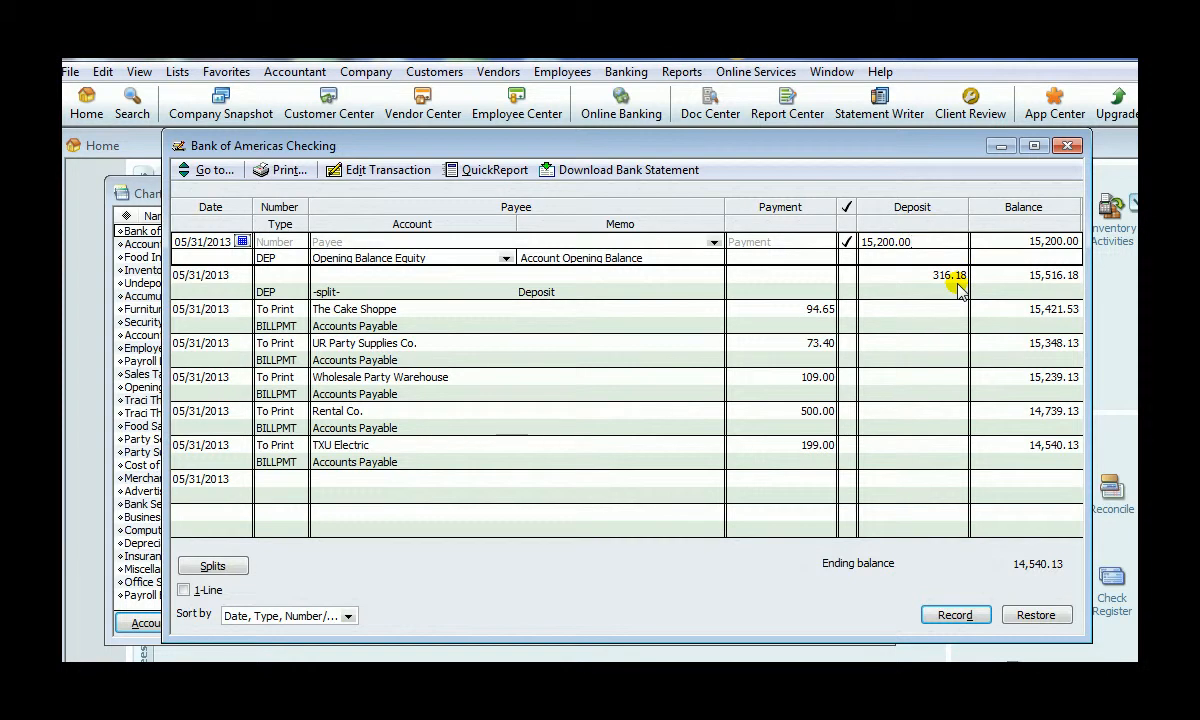
pyautogui.click(274, 318)
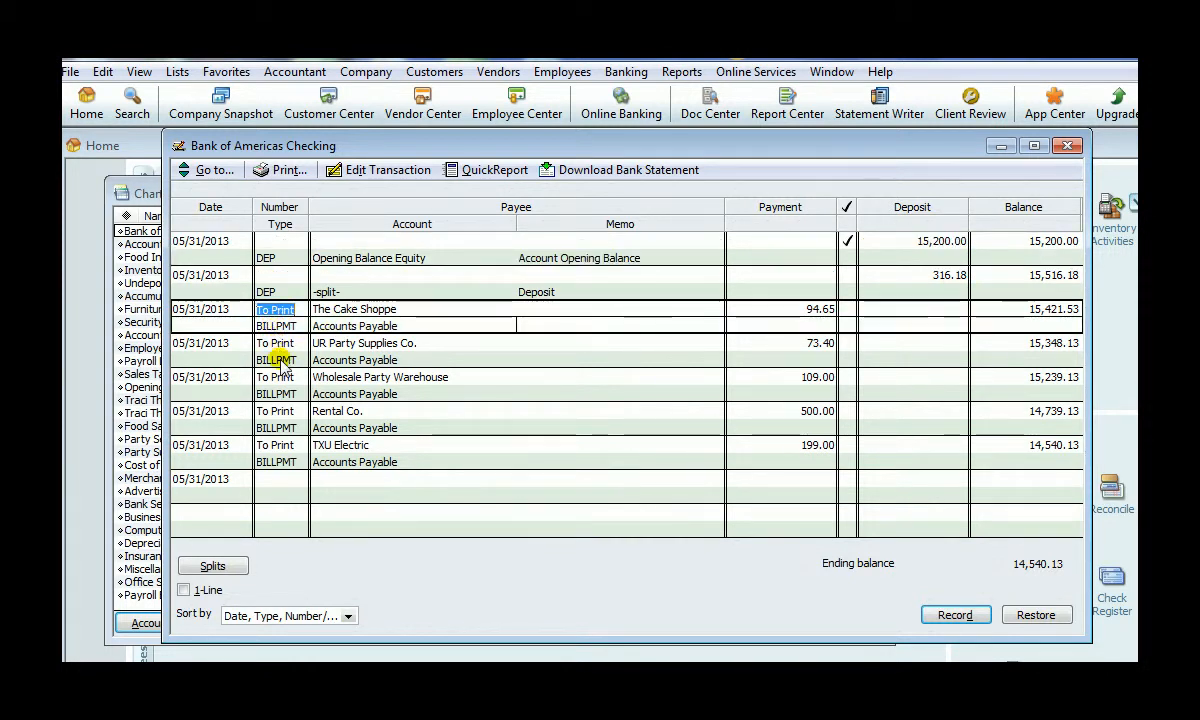
pyautogui.click(272, 350)
pyautogui.click(280, 382)
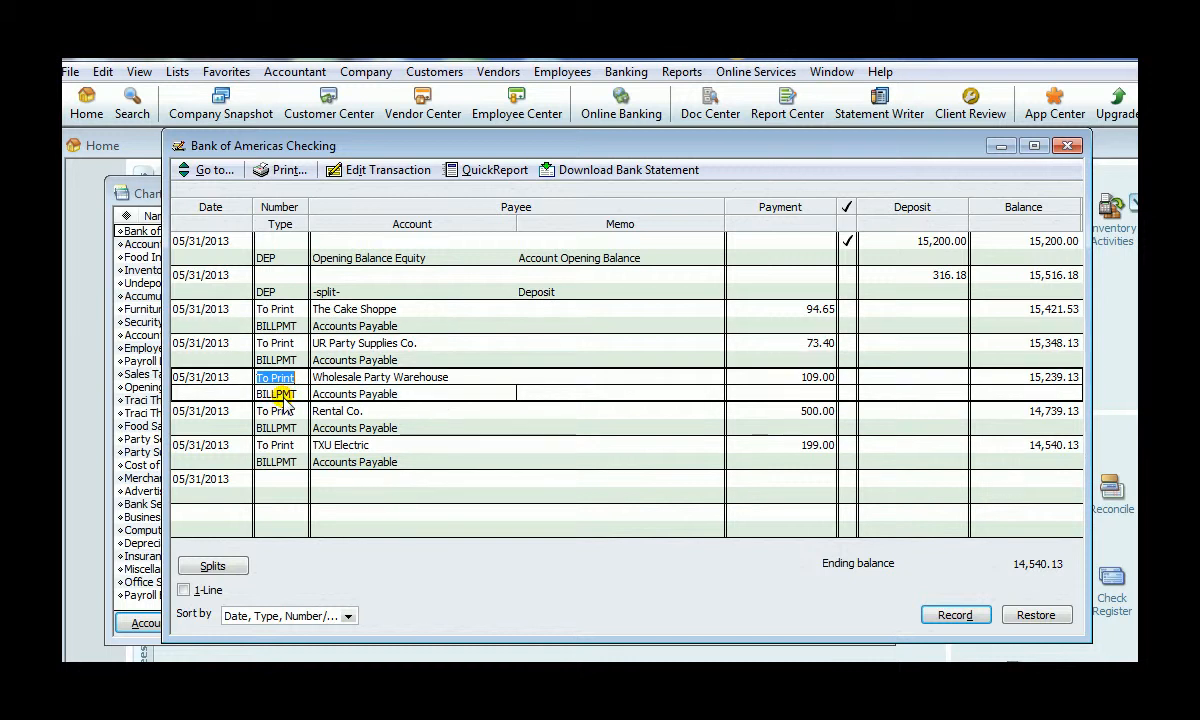
pyautogui.click(283, 418)
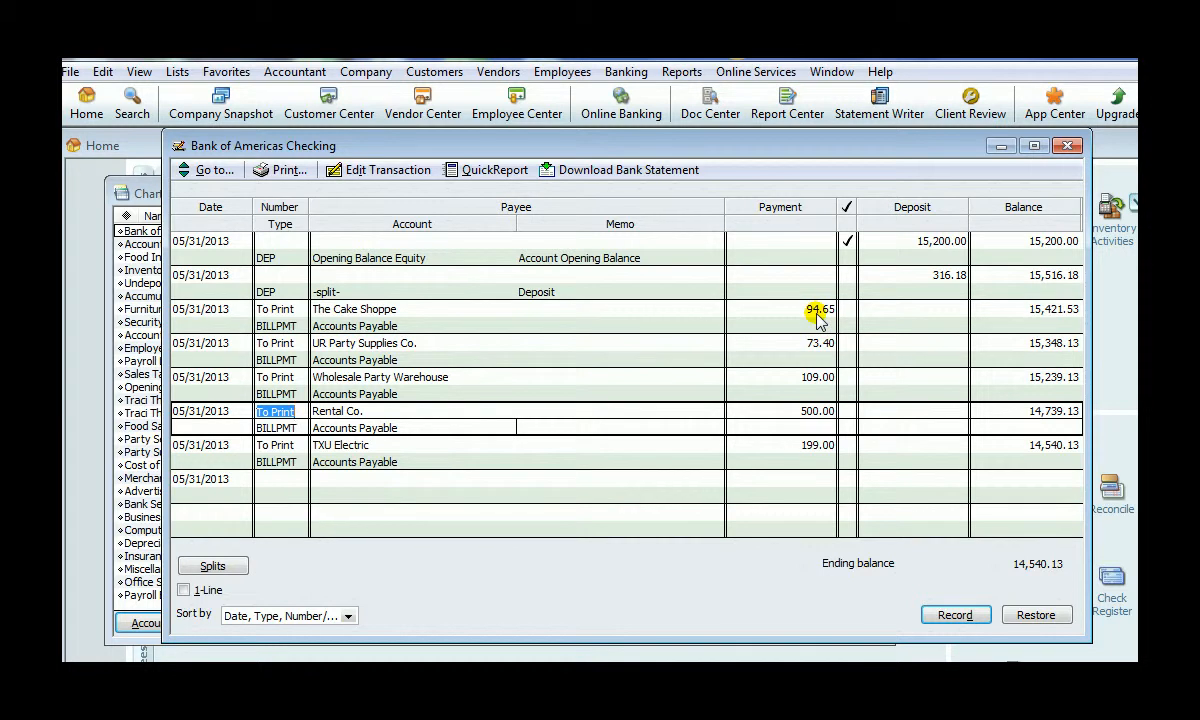
pyautogui.click(430, 350)
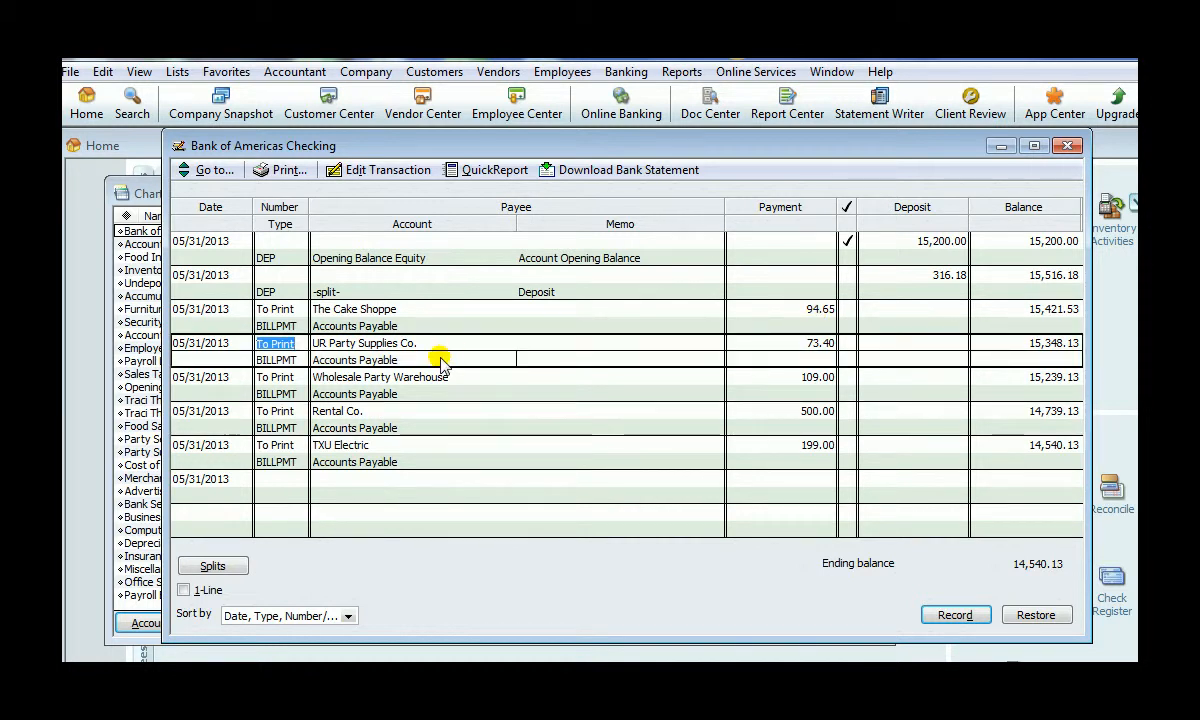
pyautogui.click(285, 420)
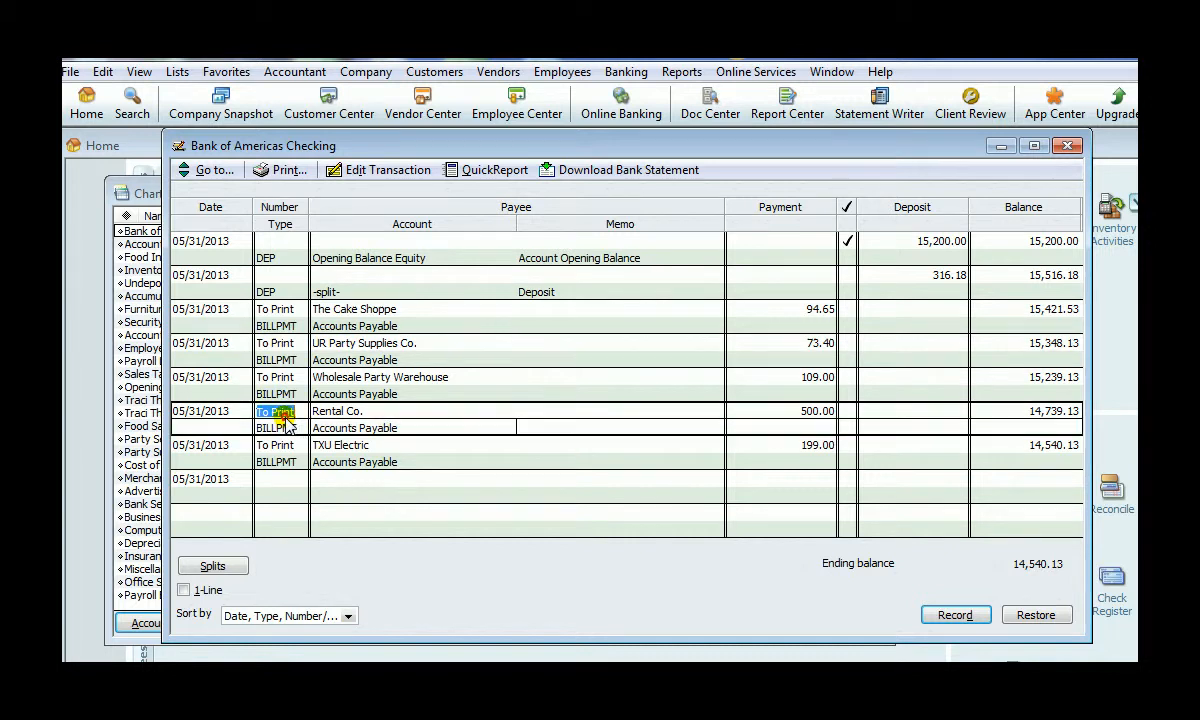
pyautogui.click(290, 445)
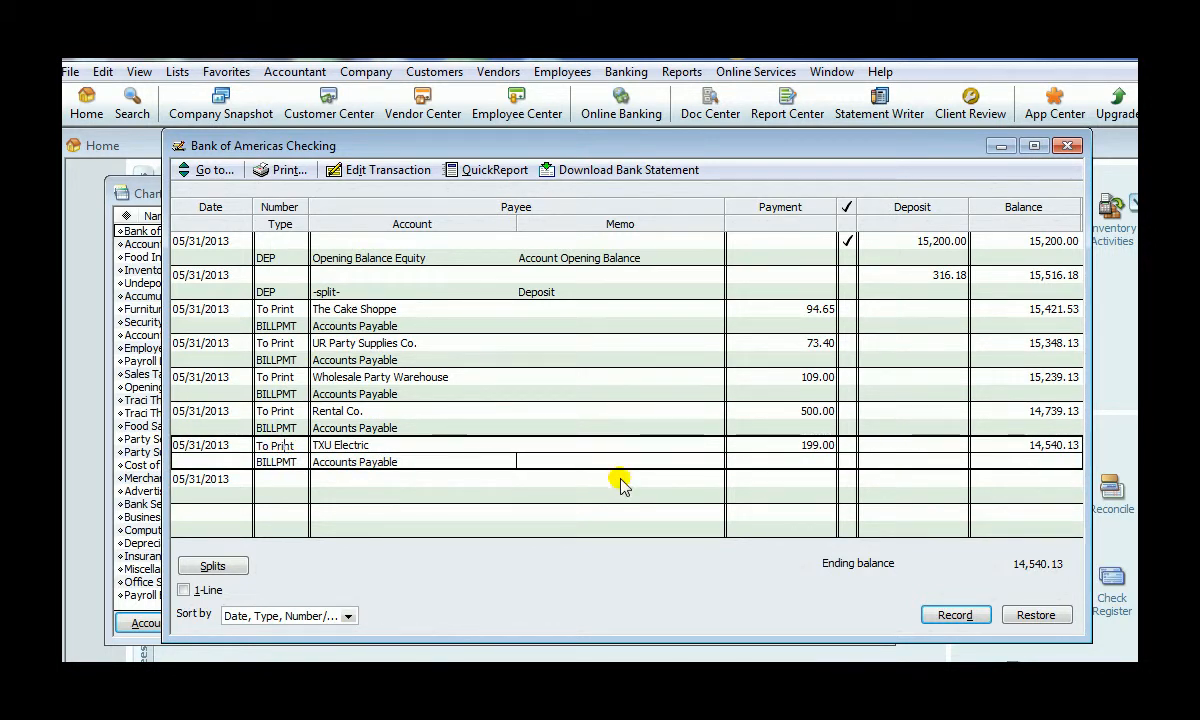
pyautogui.click(1067, 146)
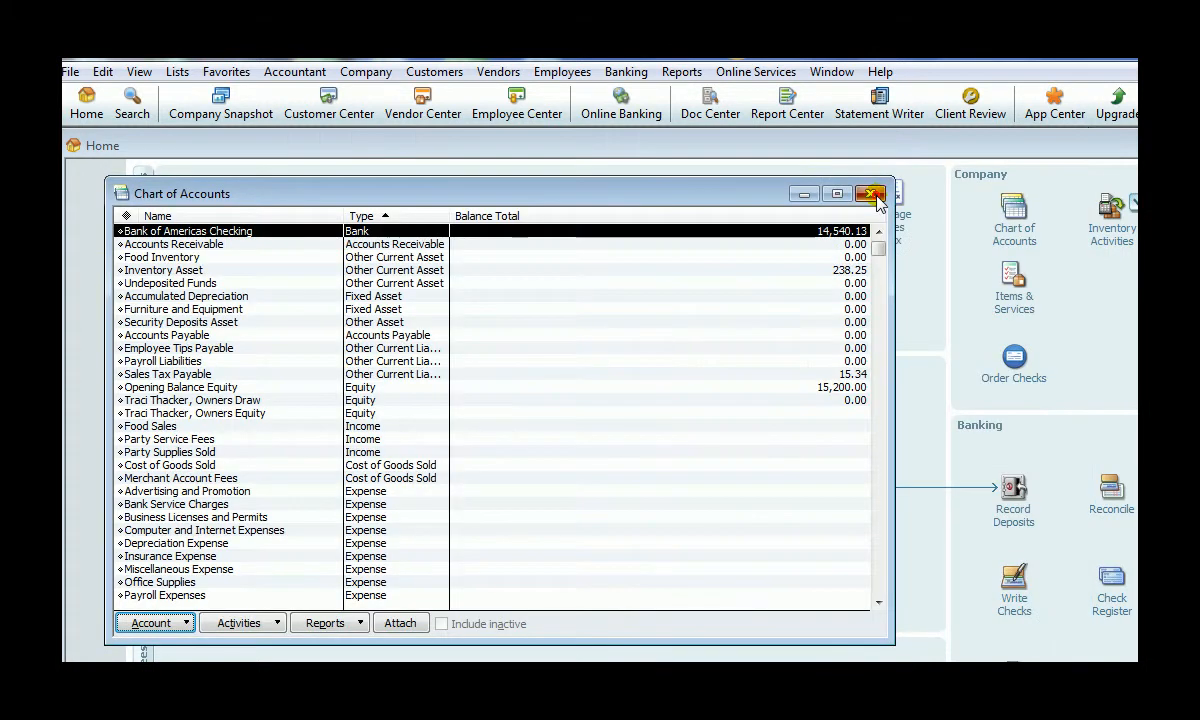
pyautogui.click(871, 121)
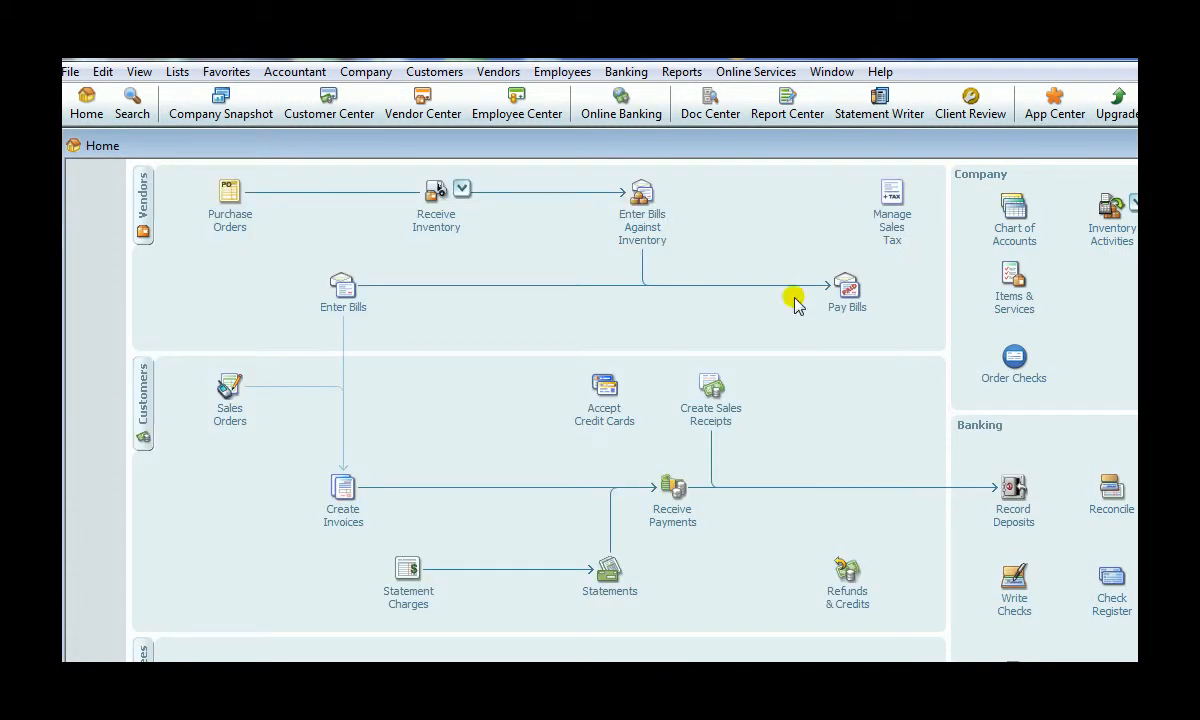
# - Start a new check from Bank of Americas Checking payable to WalMart, quick-adding WalMart as a vendor
pyautogui.click(1015, 595)
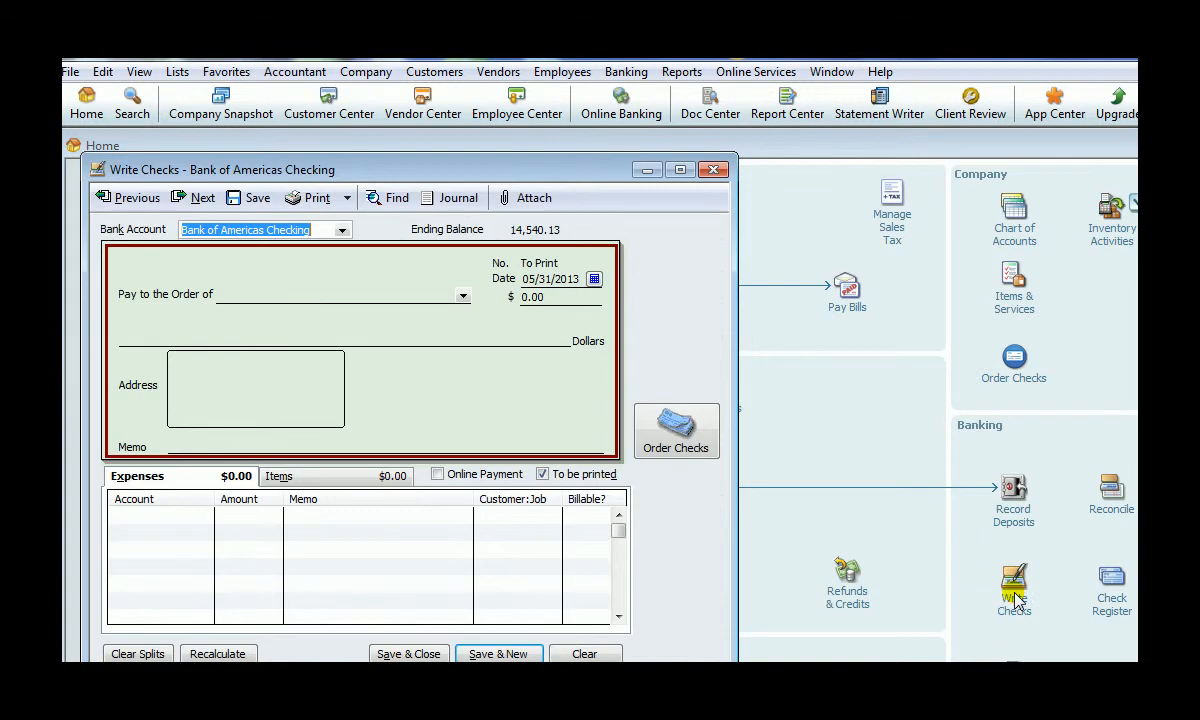
pyautogui.moveTo(574, 170); pyautogui.dragTo(603, 140)
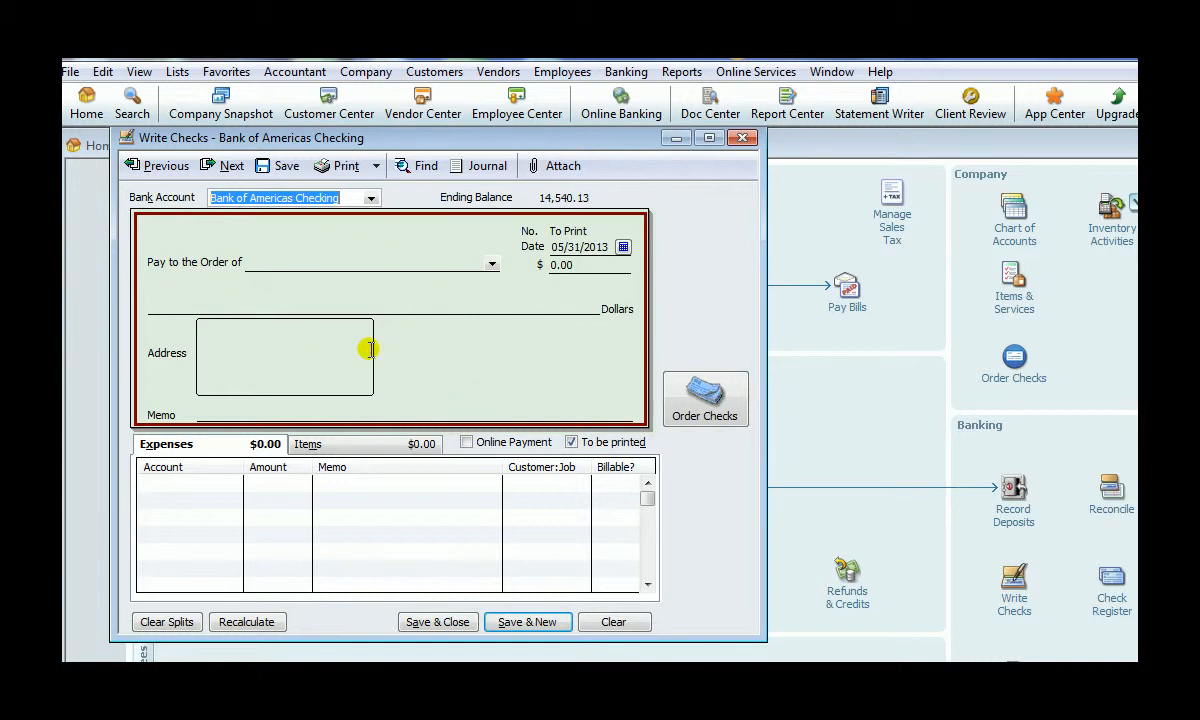
pyautogui.click(268, 262)
pyautogui.write('WalM')
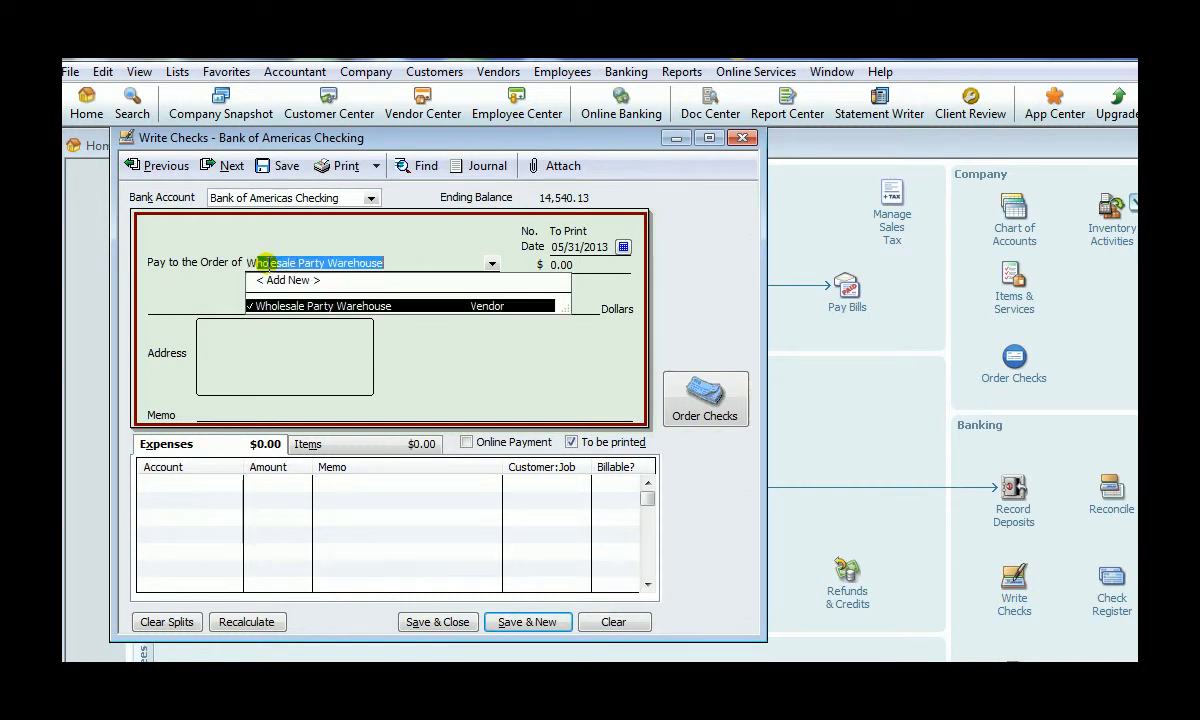
pyautogui.write('a')
pyautogui.press('BackSpace')
pyautogui.press('BackSpace')
pyautogui.write('alMart')
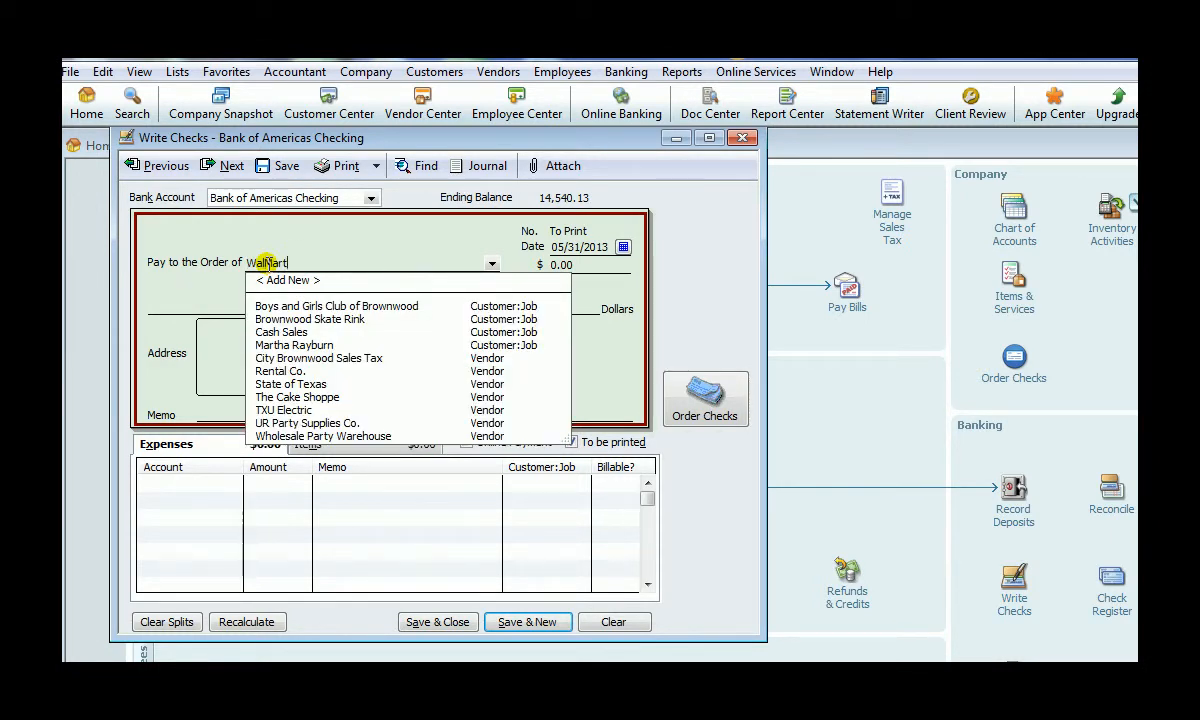
pyautogui.press('Tab')
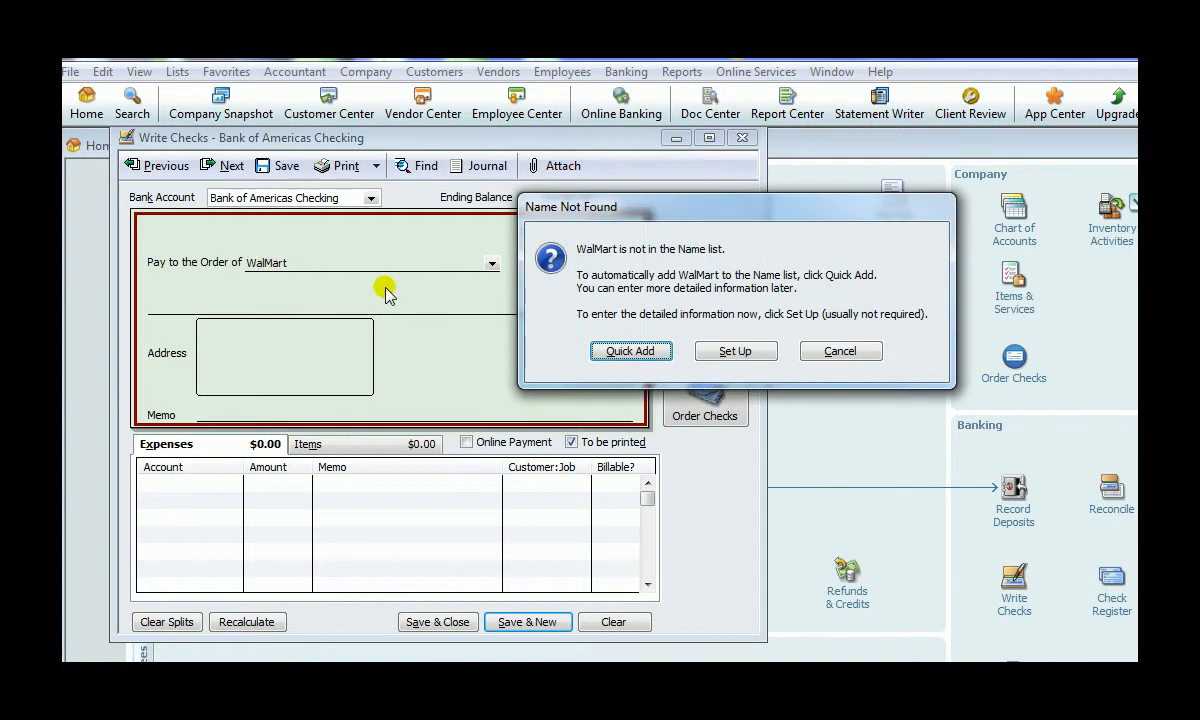
pyautogui.click(618, 355)
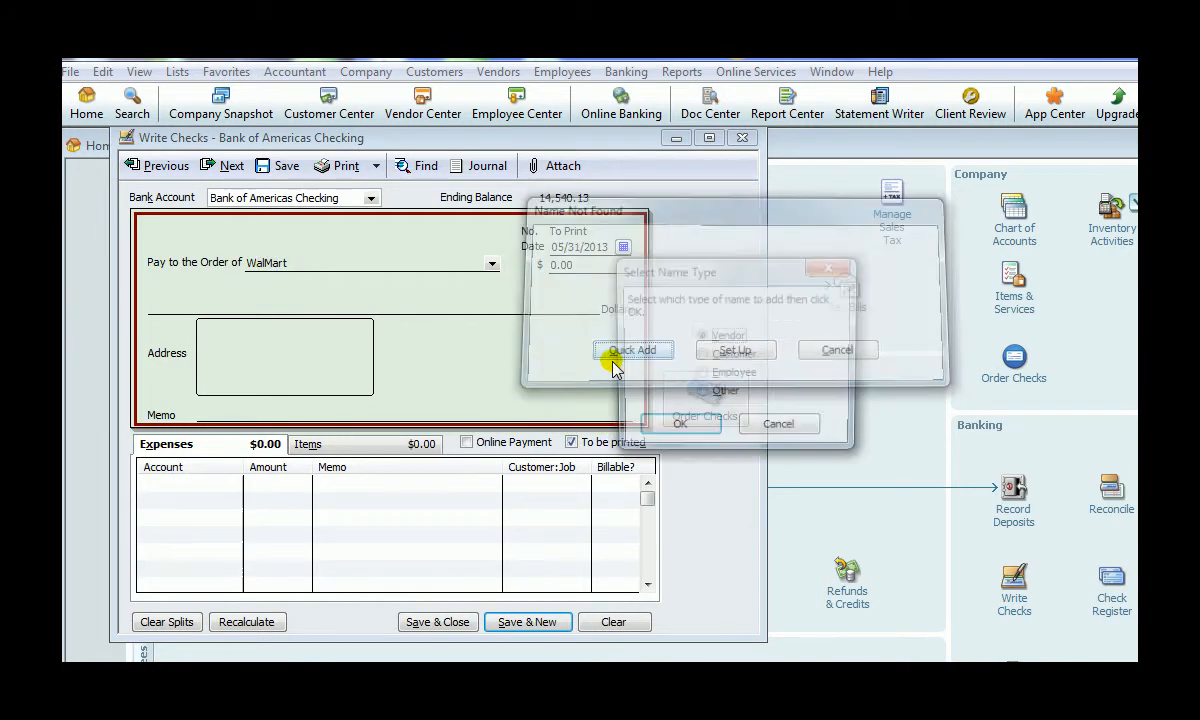
pyautogui.click(662, 428)
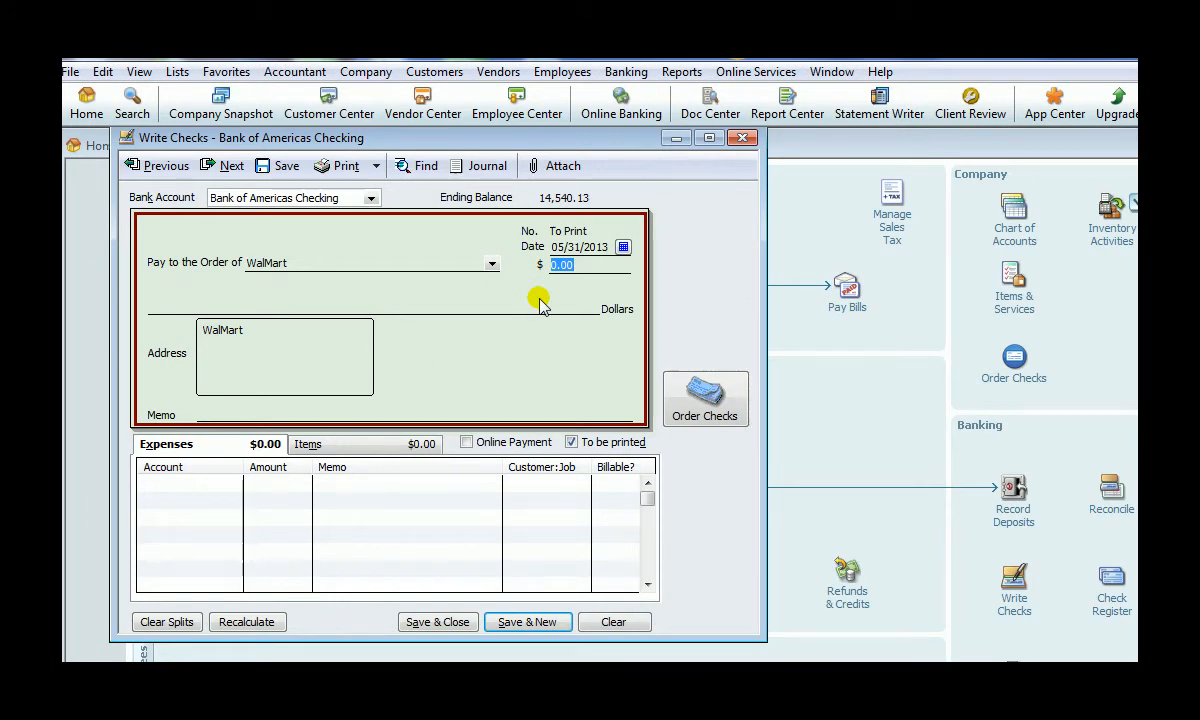
# - Set the WalMart check amount to 133.00, assign it to the Miscellaneous Expense account, and save the check
pyautogui.write('133')
pyautogui.press('Tab')
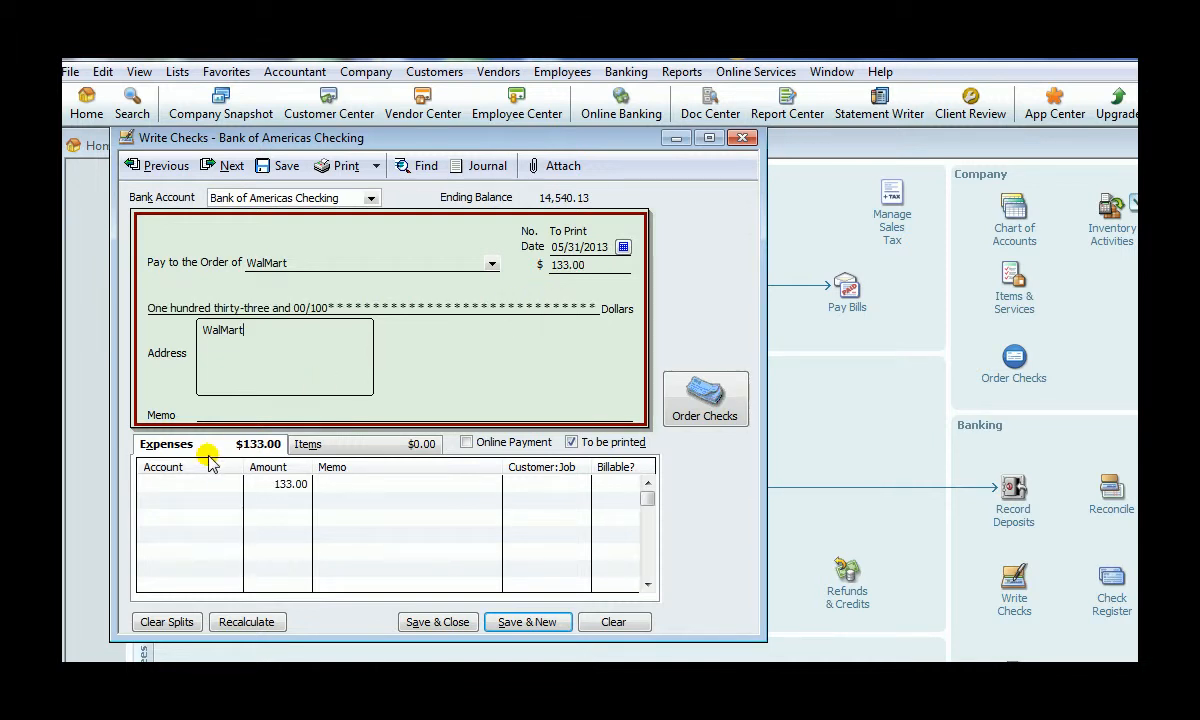
pyautogui.click(228, 484)
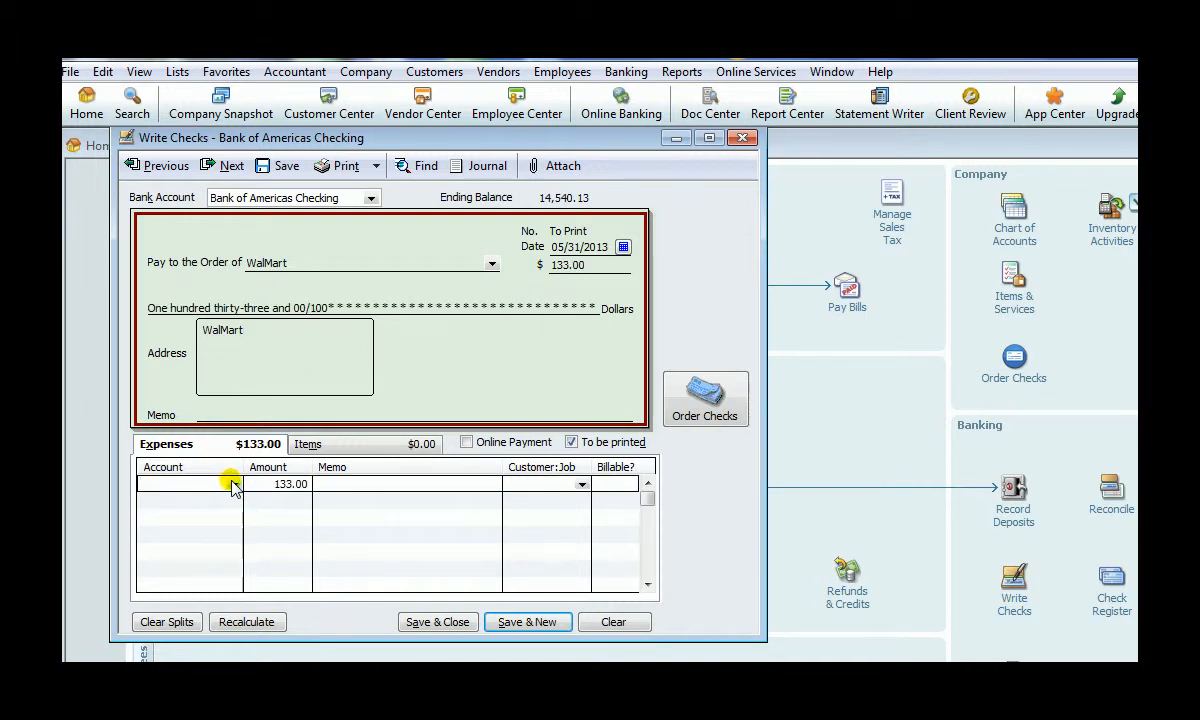
pyautogui.click(233, 484)
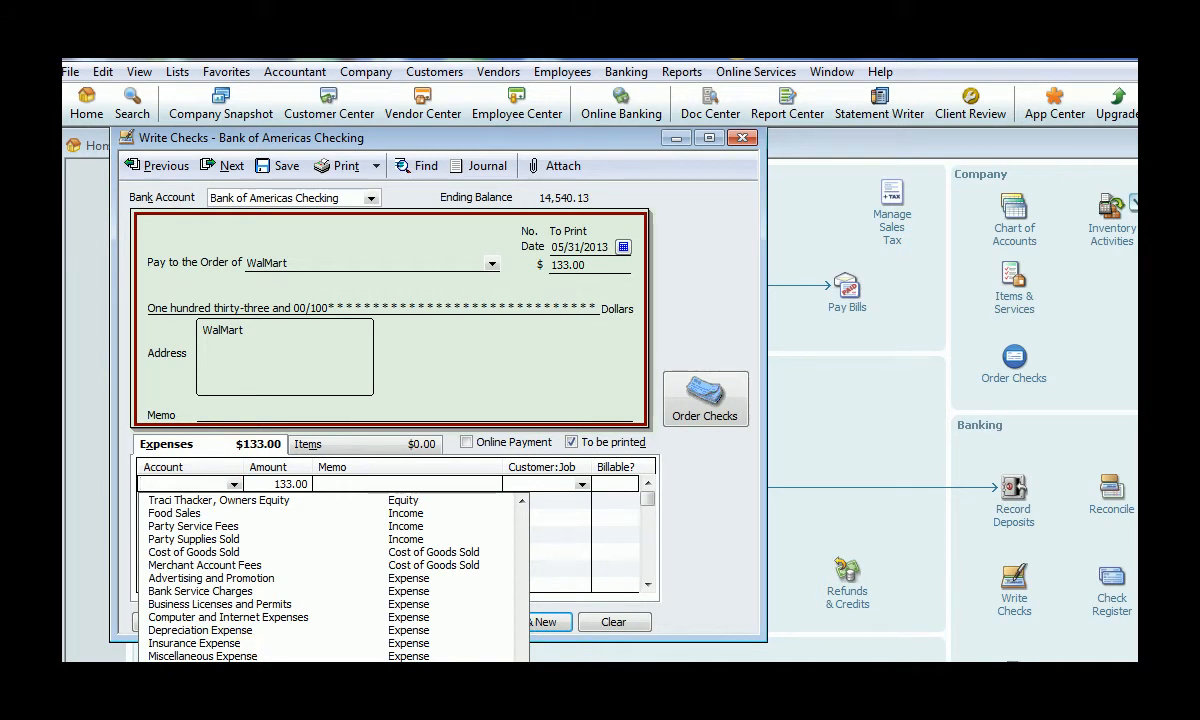
pyautogui.click(172, 655)
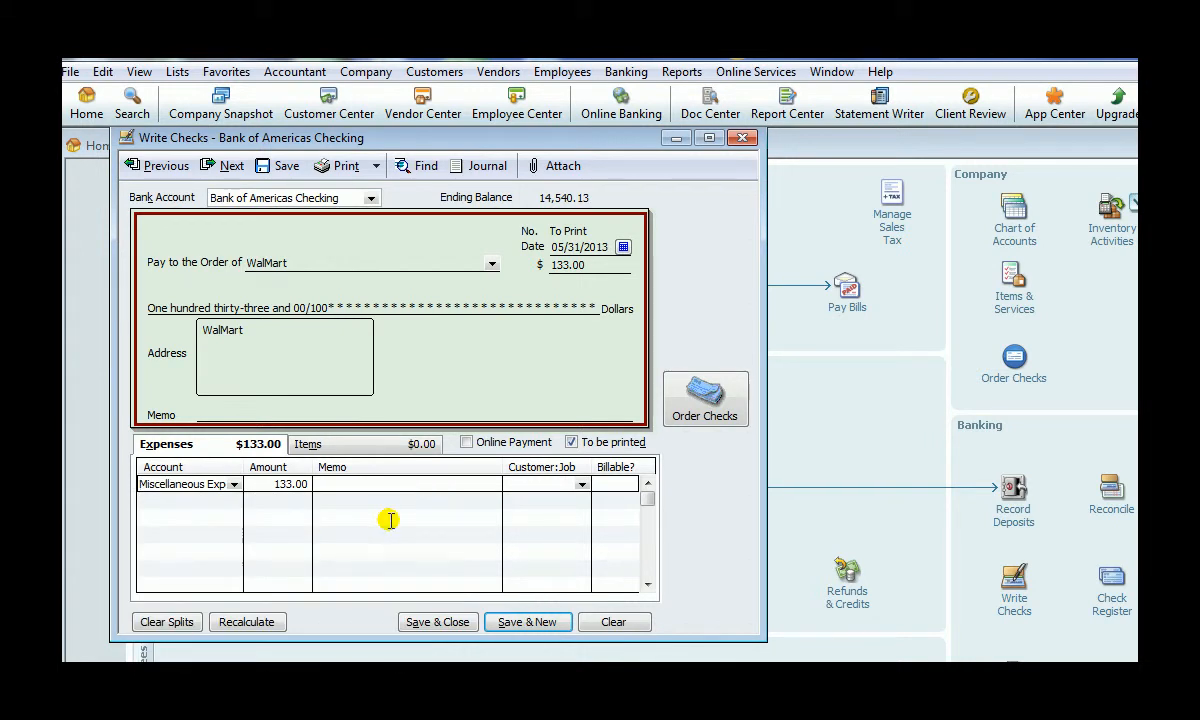
pyautogui.click(428, 624)
# - Reopen the check-writing form and go back through the earlier bill payment checks for TXU Electric and Rental Co
pyautogui.click(1012, 590)
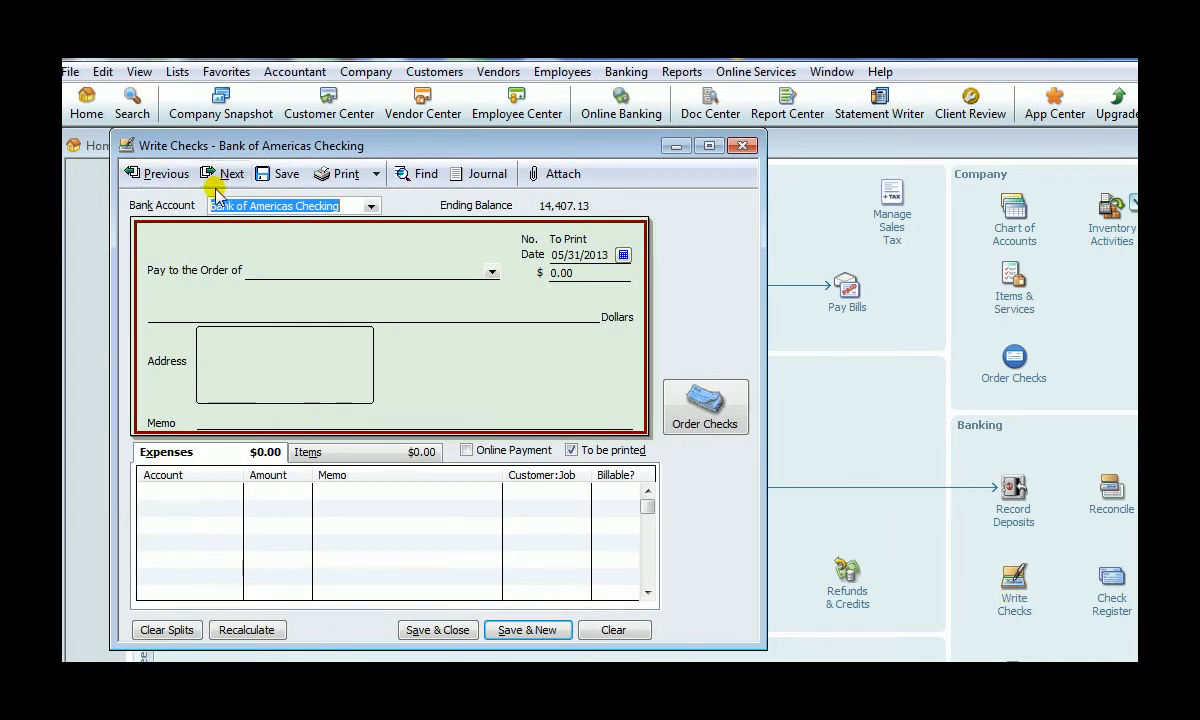
pyautogui.click(165, 176)
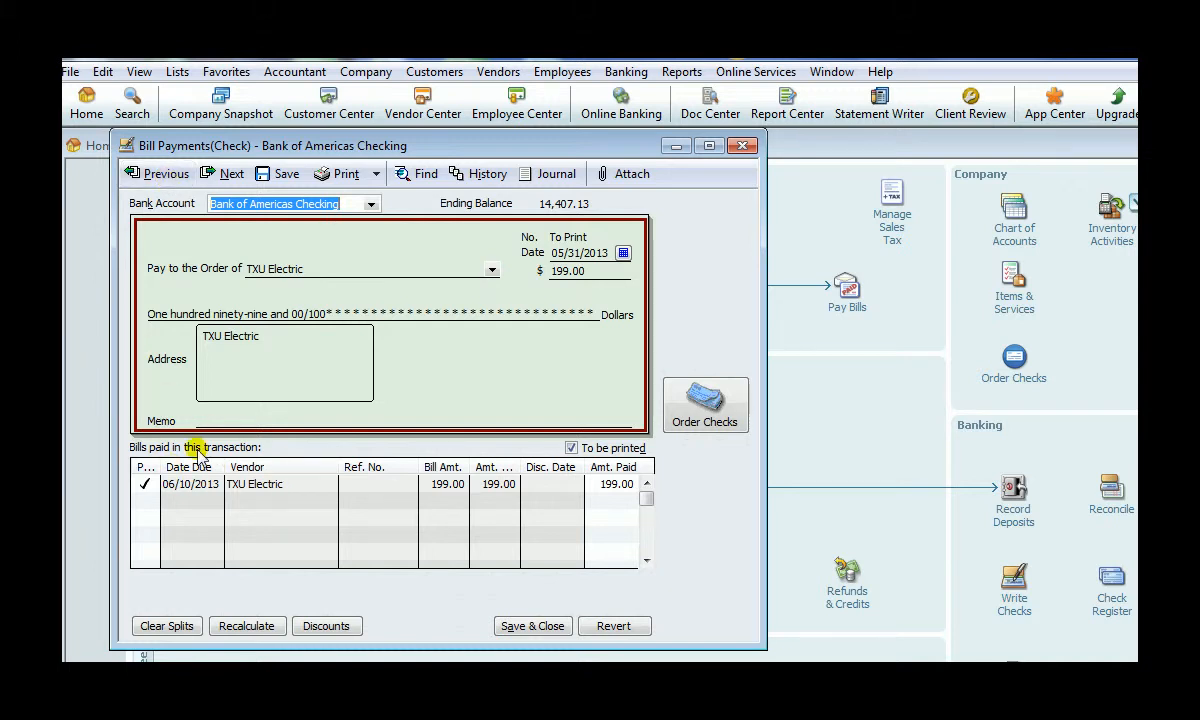
pyautogui.click(168, 177)
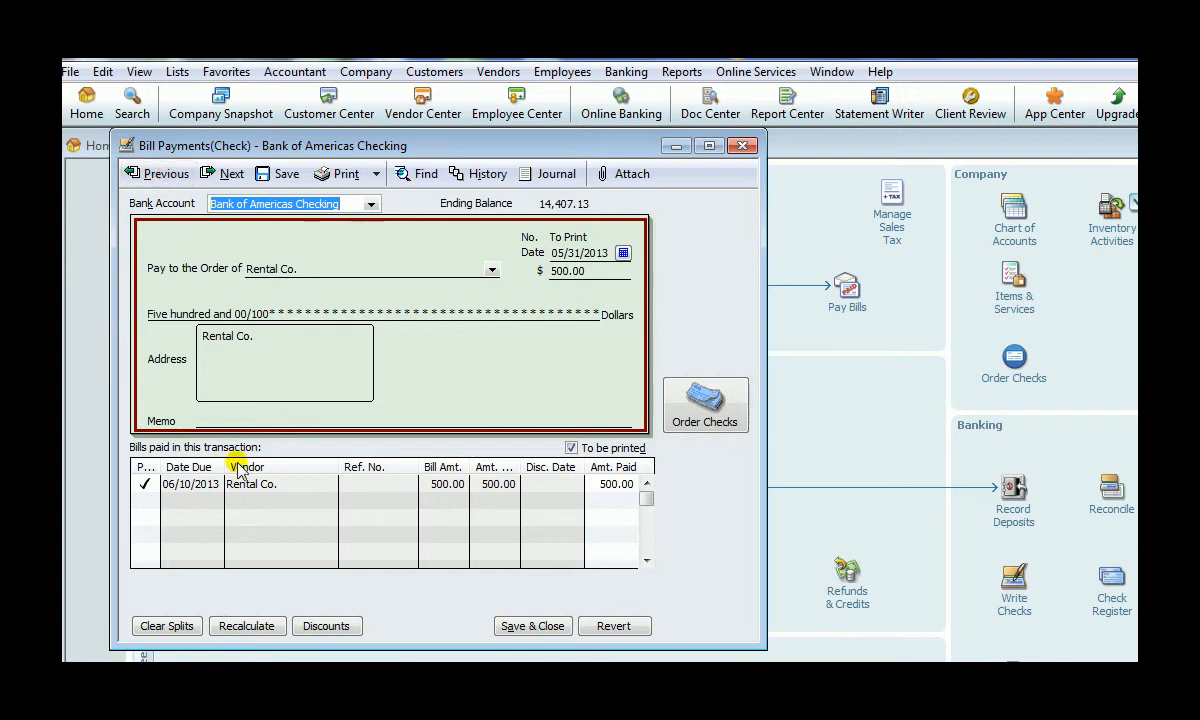
# - Continue back through the Wholesale Party Warehouse and UR Party Supplies Co. bill payment checks, review the WalMart check, and close the check form
pyautogui.click(163, 175)
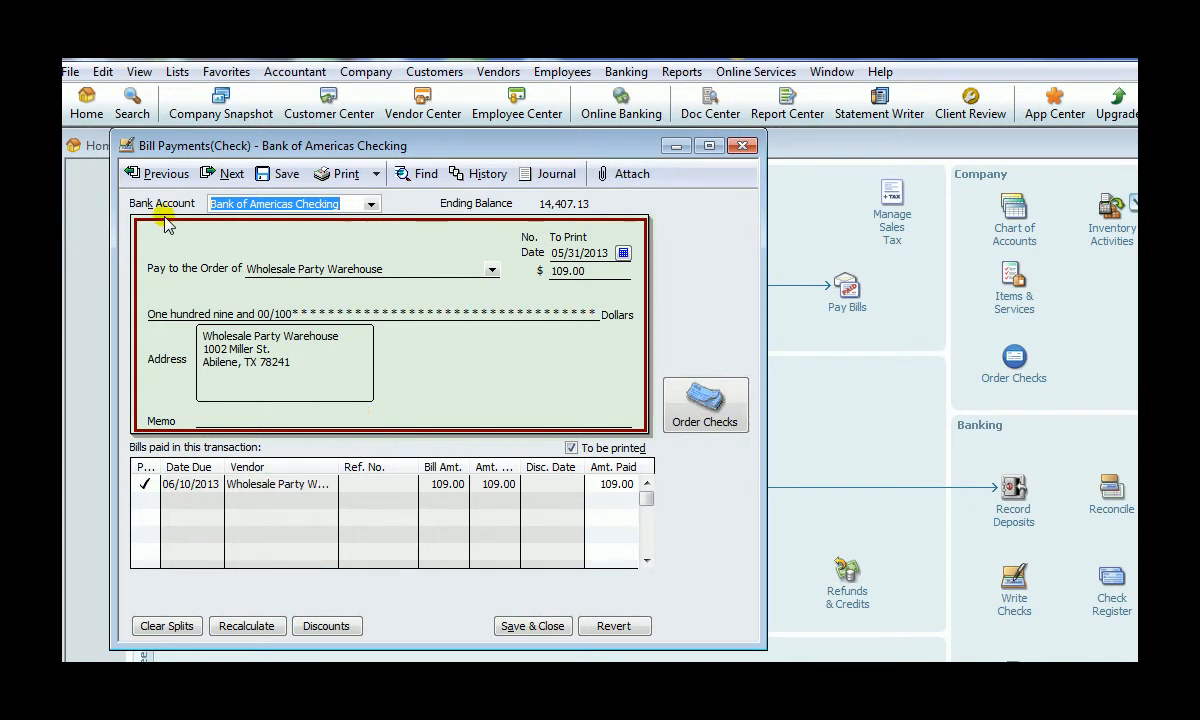
pyautogui.click(146, 176)
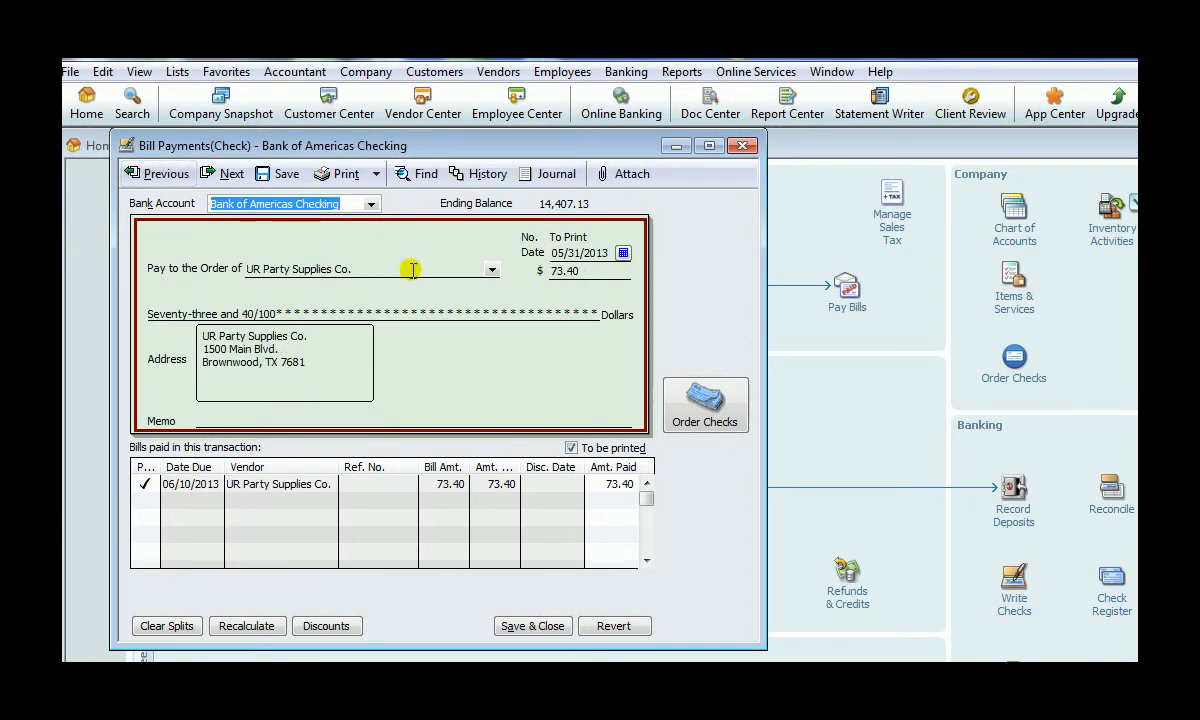
pyautogui.click(157, 176)
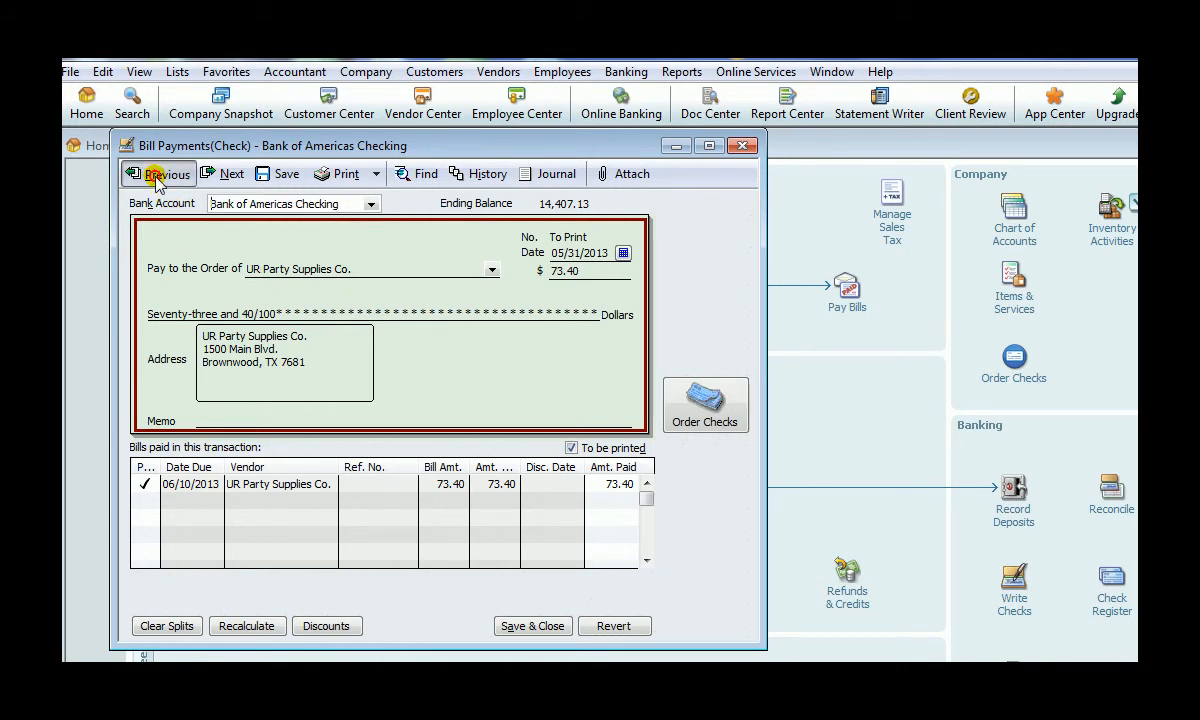
pyautogui.click(157, 174)
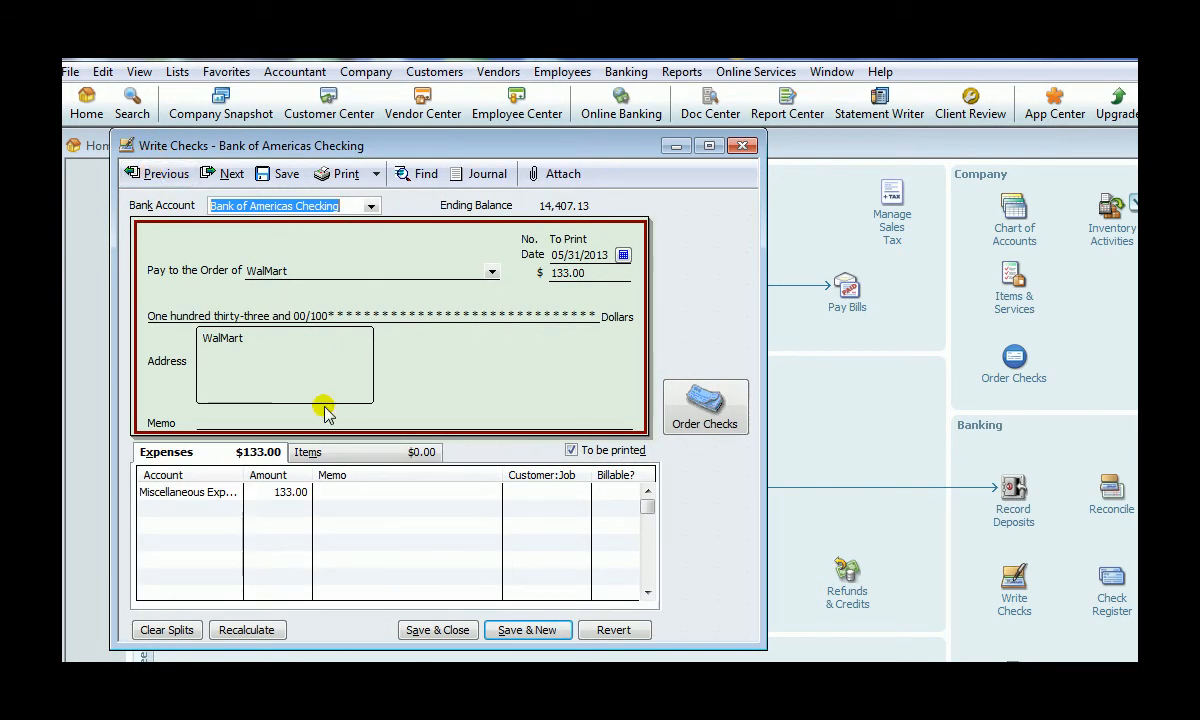
pyautogui.click(742, 147)
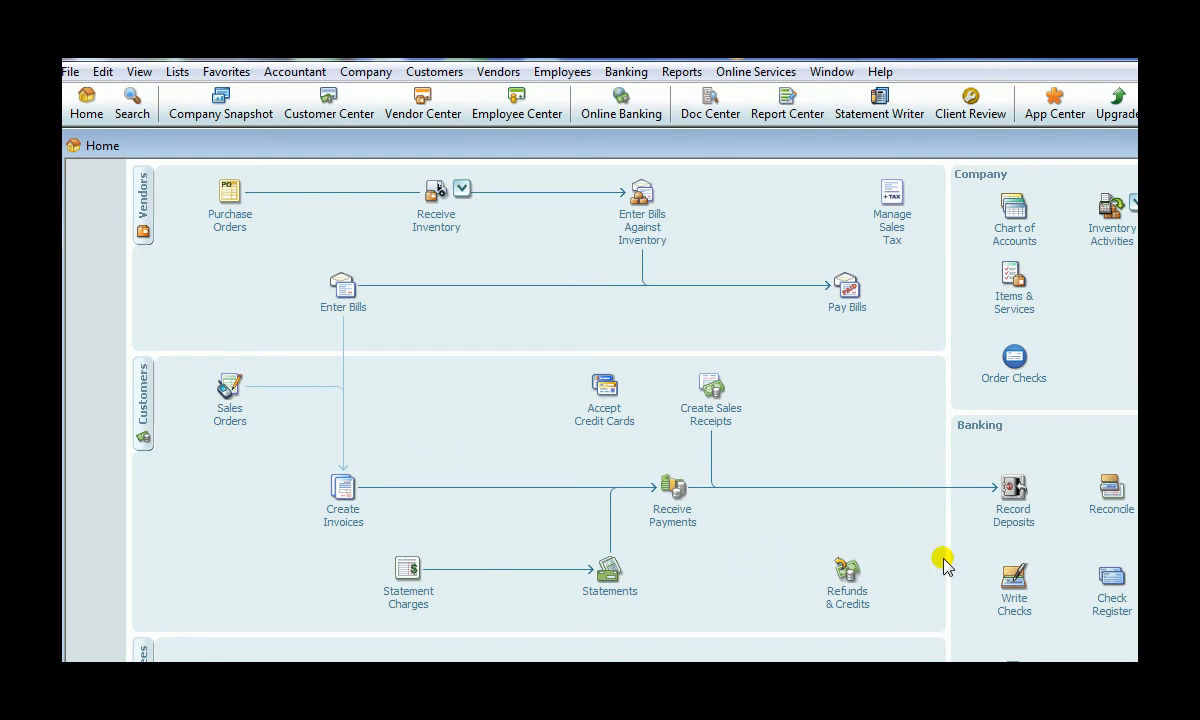
# - Open the check register for Bank of Americas Checking to review the recorded deposits, bill payments and WalMart check
pyautogui.click(1111, 585)
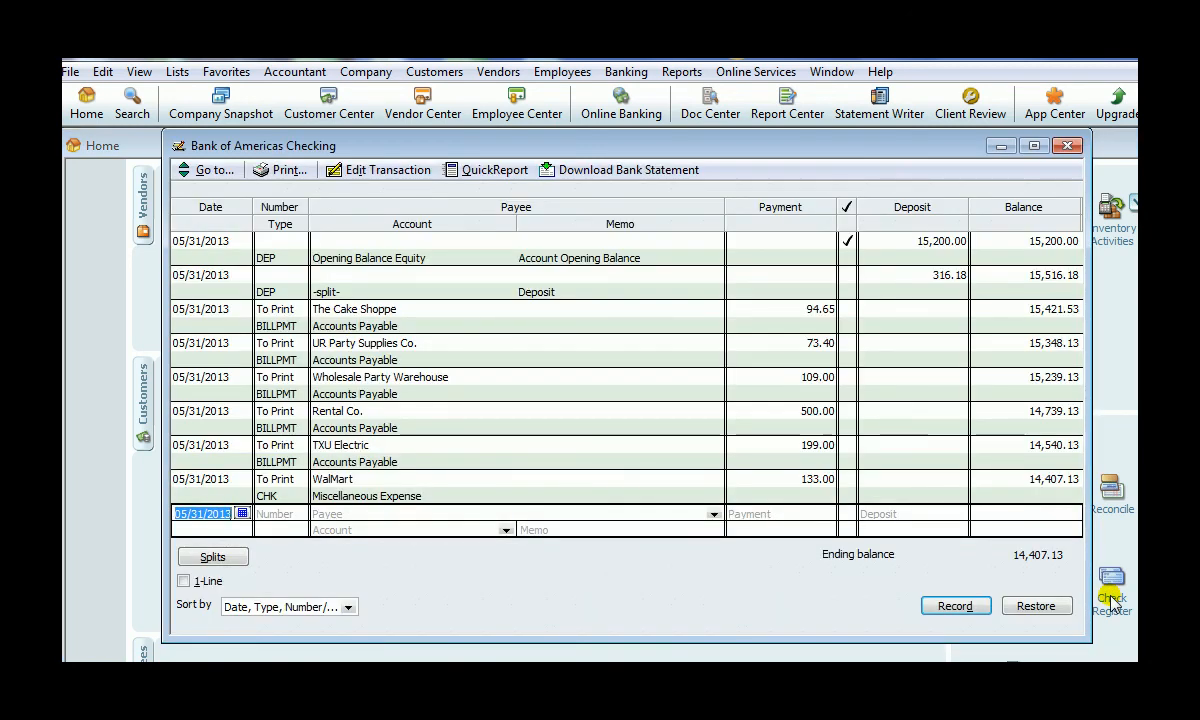